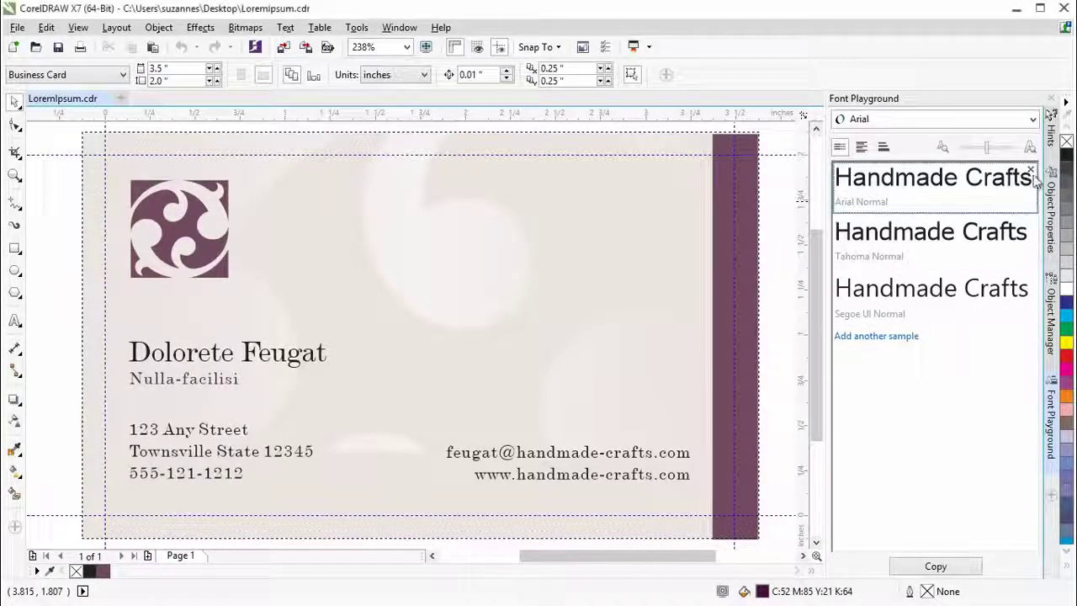
{"action": "left_click", "coordinate": [1034, 118]}
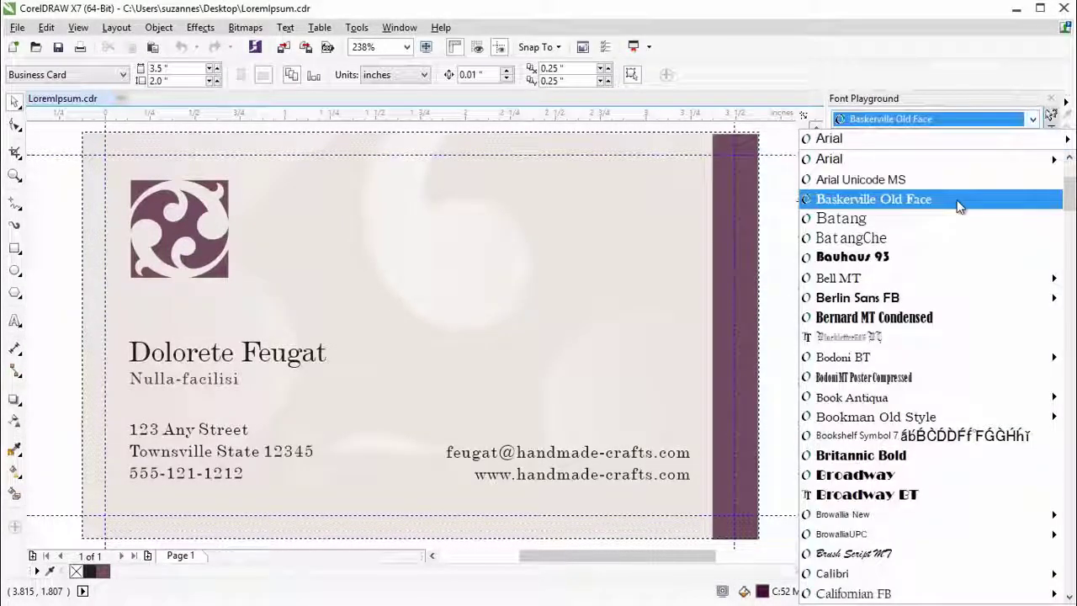
{"action": "key", "text": "g"}
{"action": "left_click", "coordinate": [895, 160]}
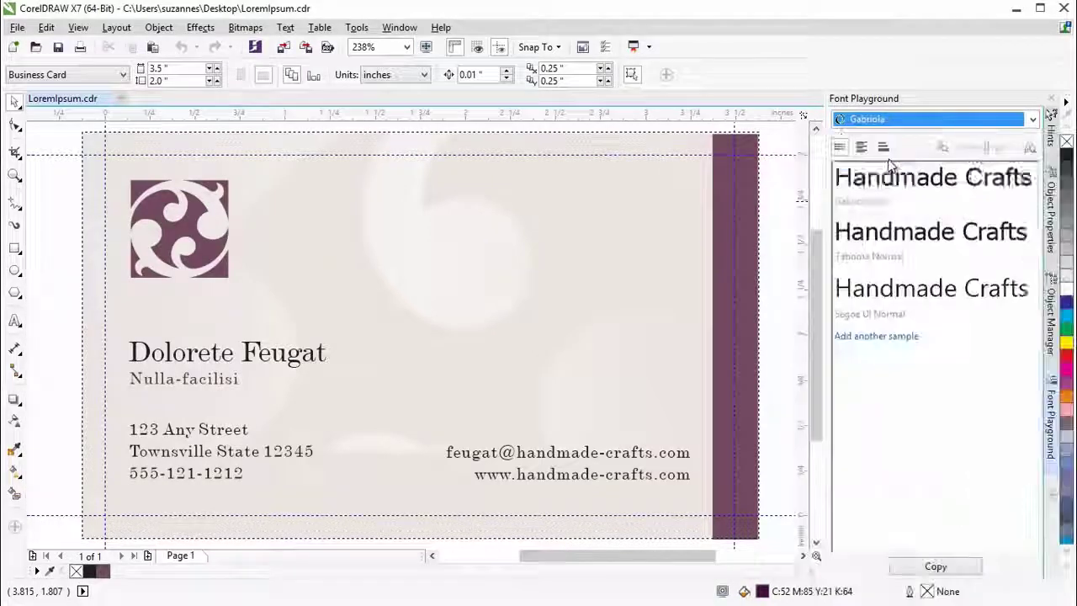
{"action": "left_click", "coordinate": [1009, 246]}
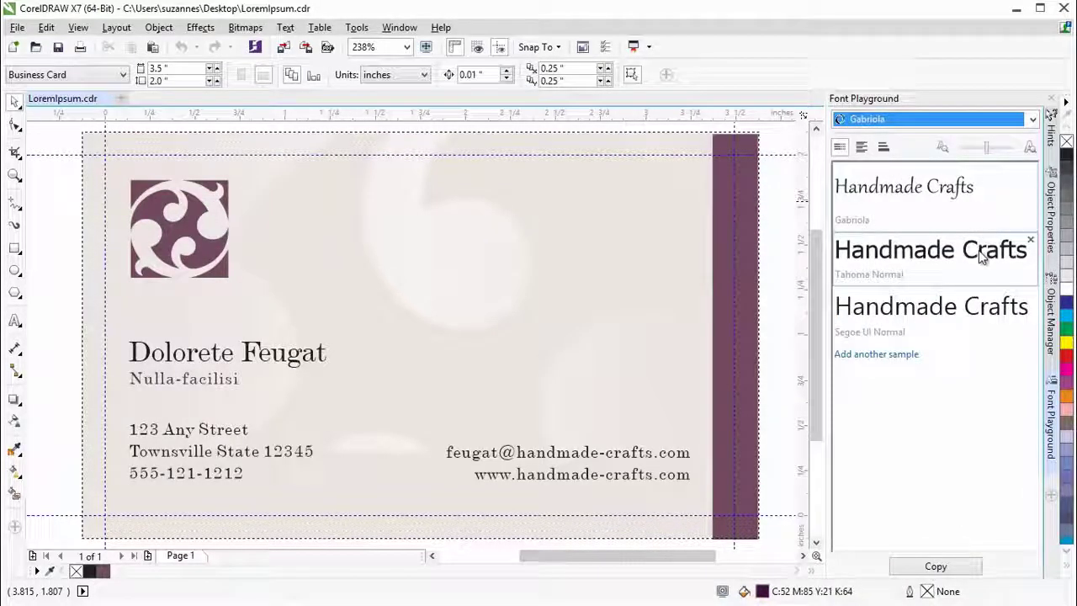
{"action": "left_click", "coordinate": [1034, 118]}
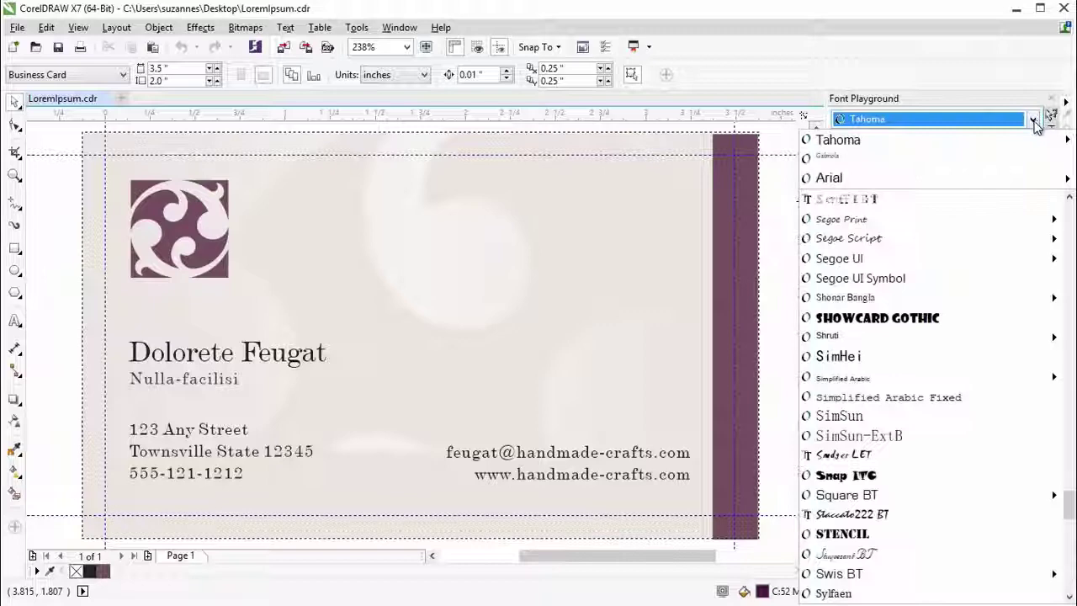
{"action": "key", "text": "t"}
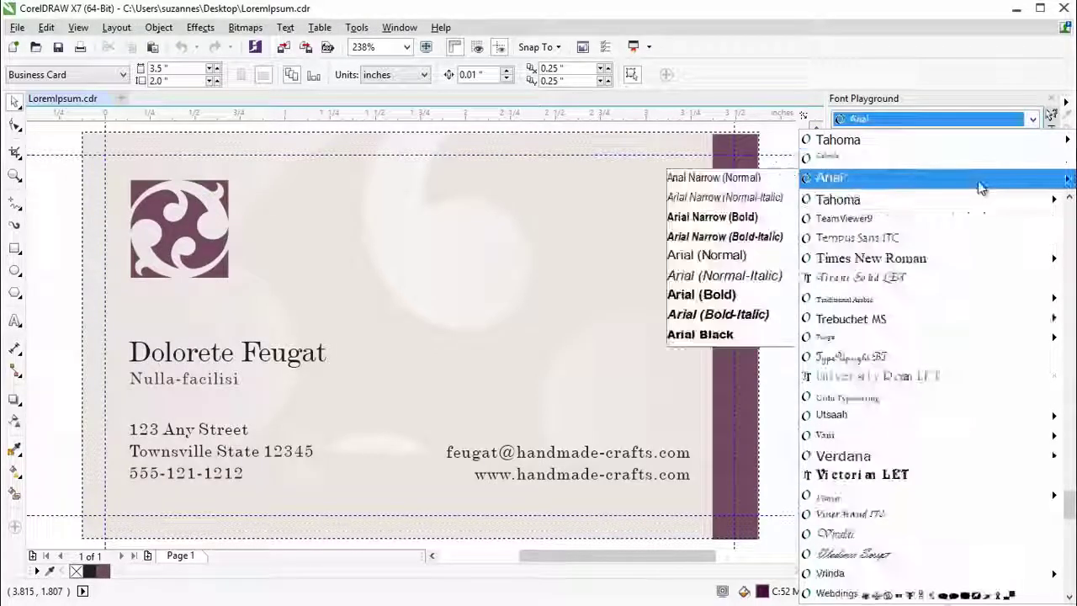
{"action": "left_click", "coordinate": [908, 362]}
{"action": "left_click", "coordinate": [971, 311]}
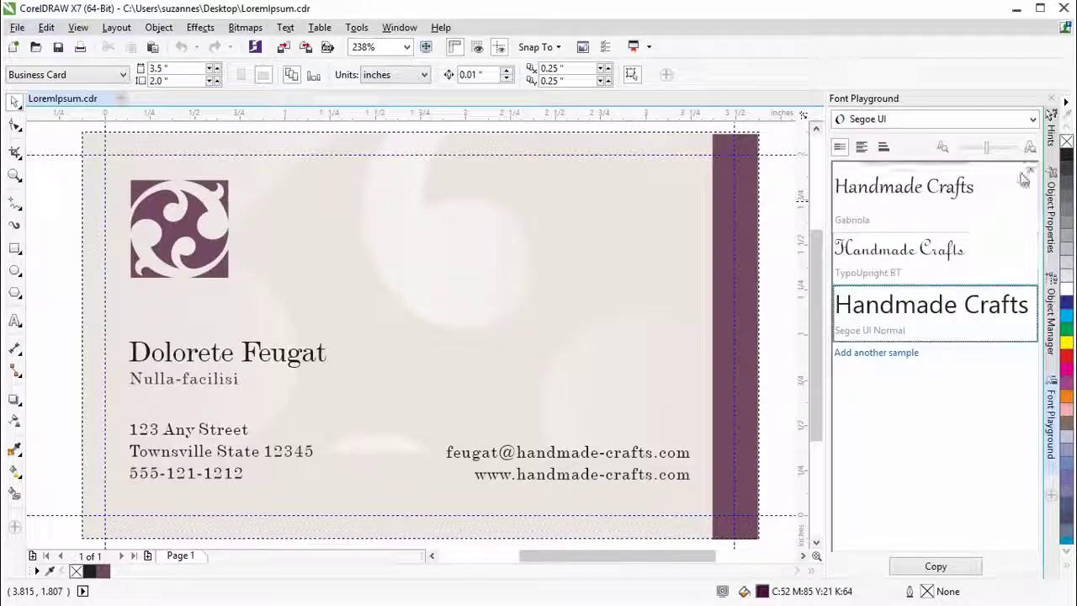
{"action": "left_click", "coordinate": [1032, 120]}
{"action": "key", "text": "f"}
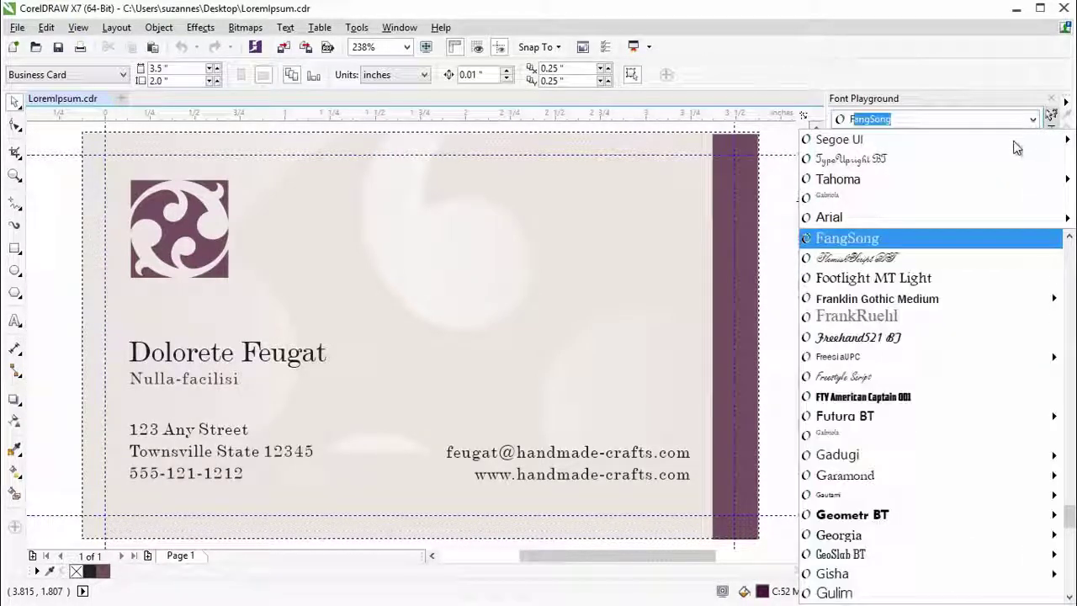
{"action": "left_click", "coordinate": [899, 259]}
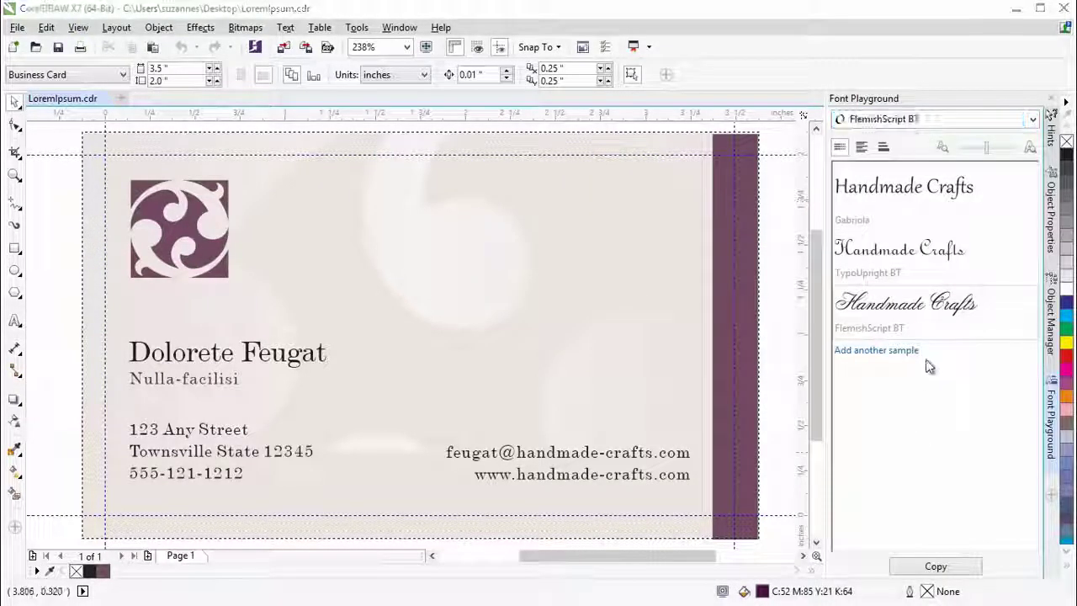
{"action": "left_click", "coordinate": [288, 28]}
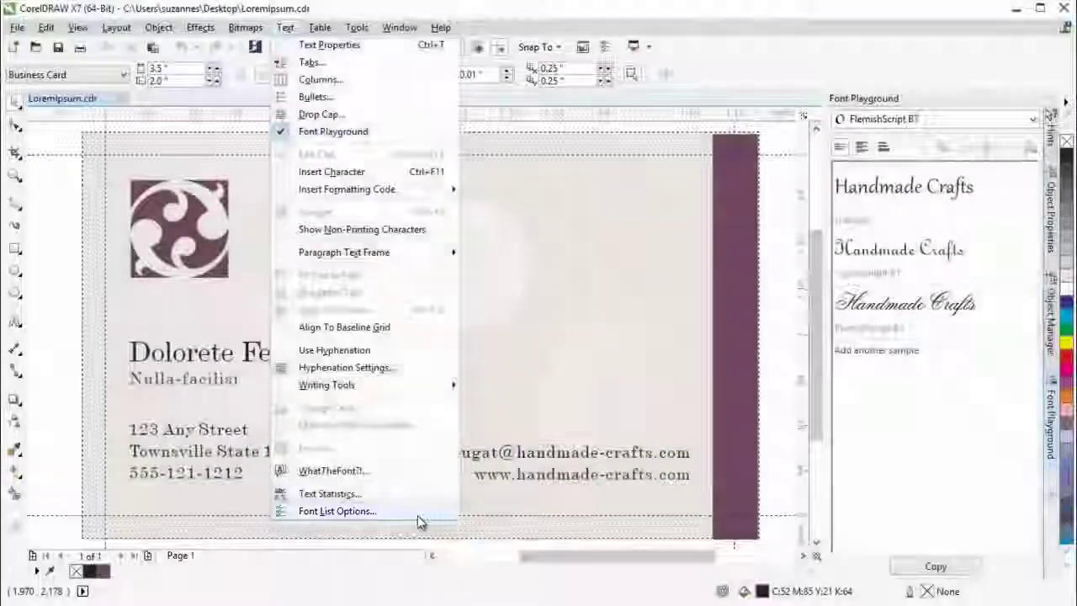
{"action": "left_click", "coordinate": [417, 515]}
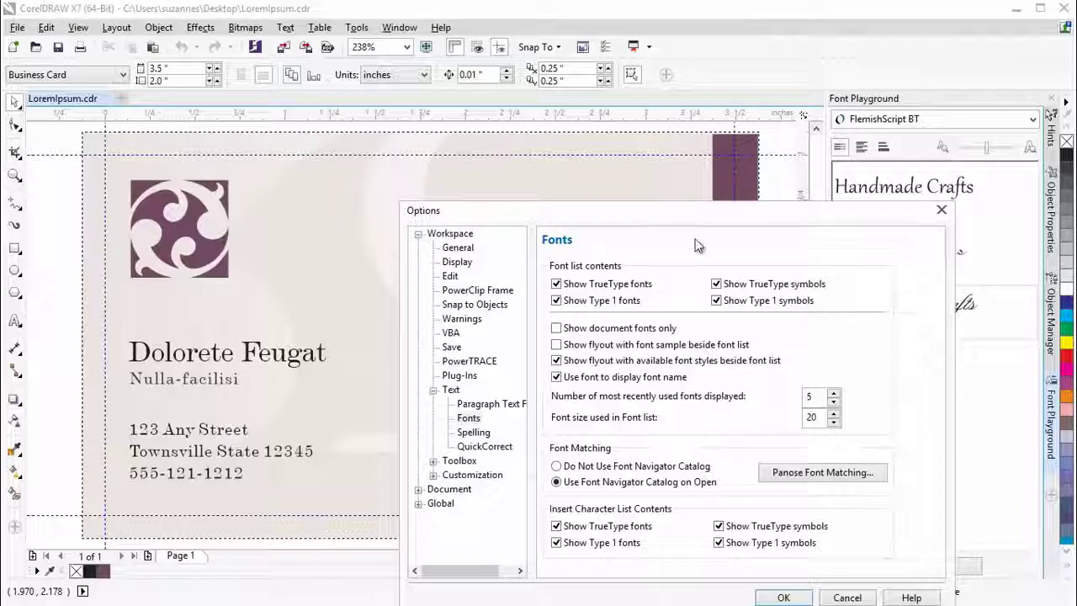
{"action": "left_click_drag", "start_coordinate": [692, 221], "coordinate": [526, 137]}
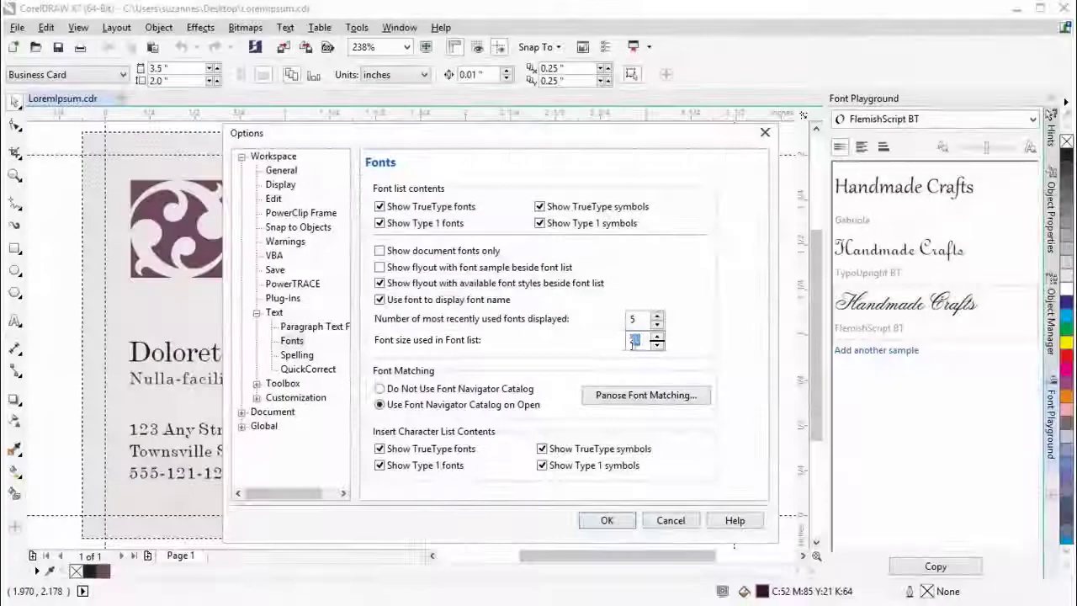
{"action": "left_click_drag", "start_coordinate": [643, 342], "coordinate": [620, 349]}
{"action": "type", "text": "3"}
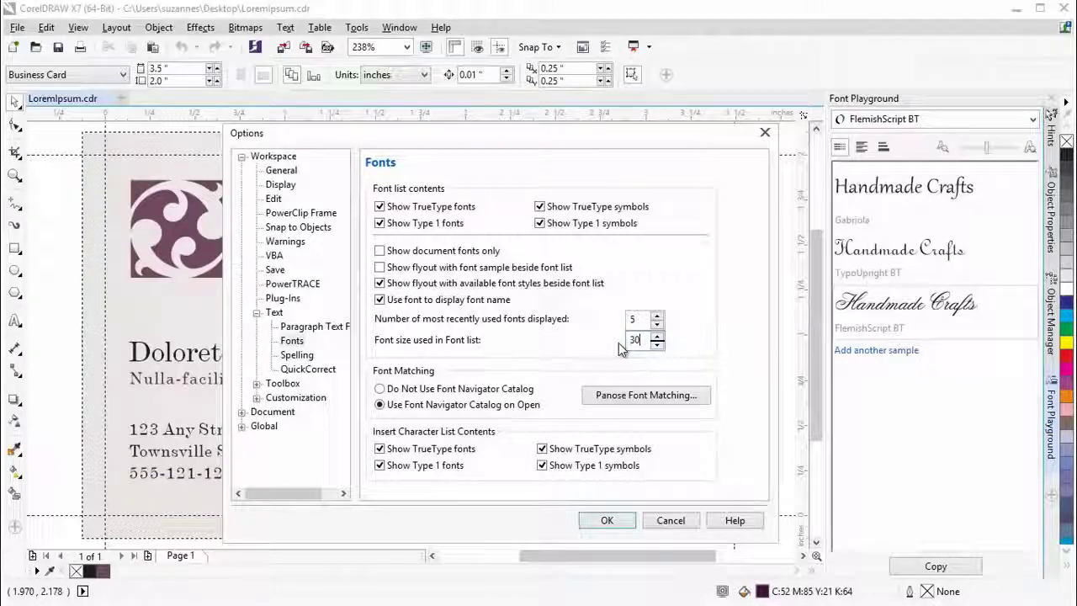
{"action": "left_click", "coordinate": [605, 522]}
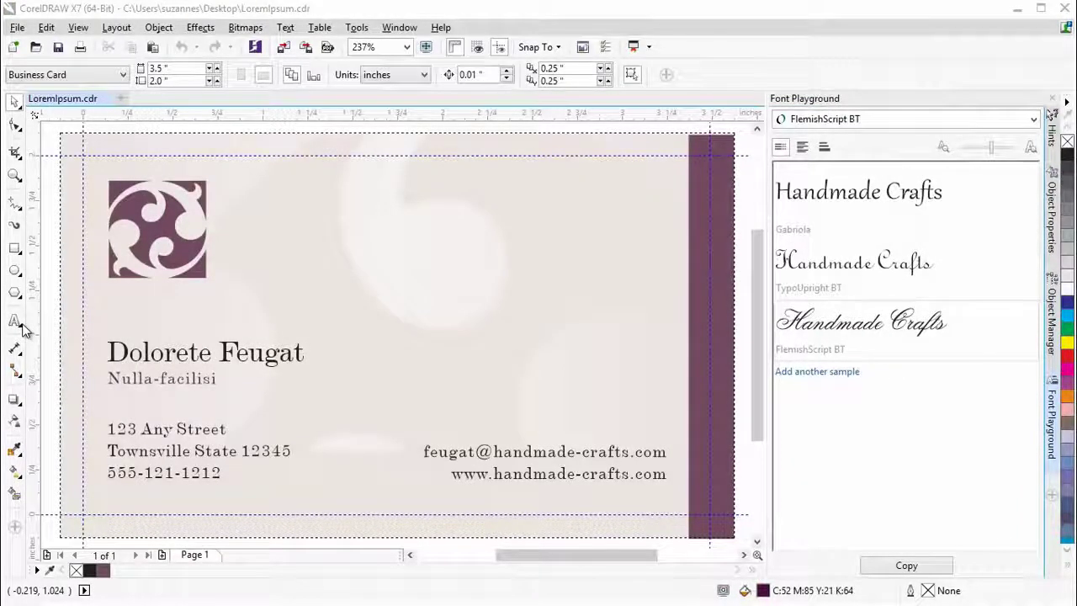
{"action": "left_click", "coordinate": [19, 324]}
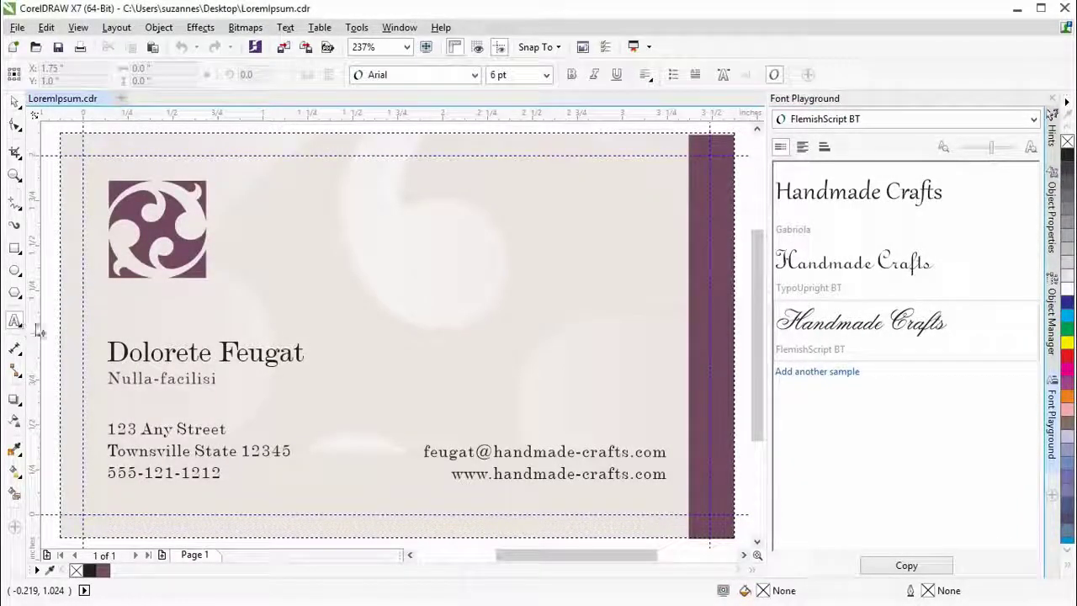
{"action": "left_click", "coordinate": [474, 75]}
{"action": "mouse_move", "coordinate": [485, 101]}
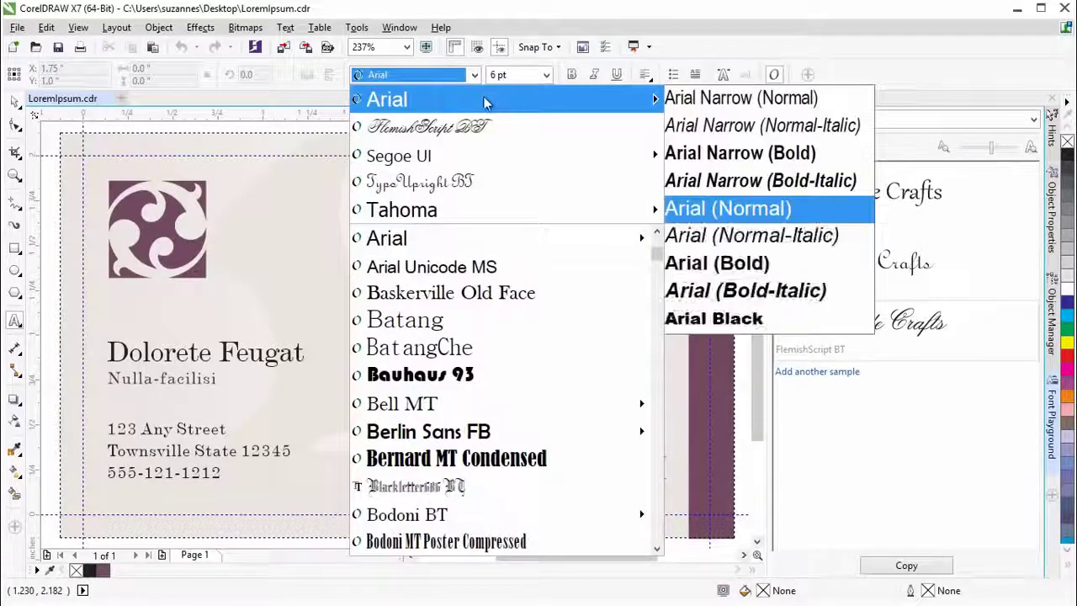
{"action": "mouse_move", "coordinate": [501, 152]}
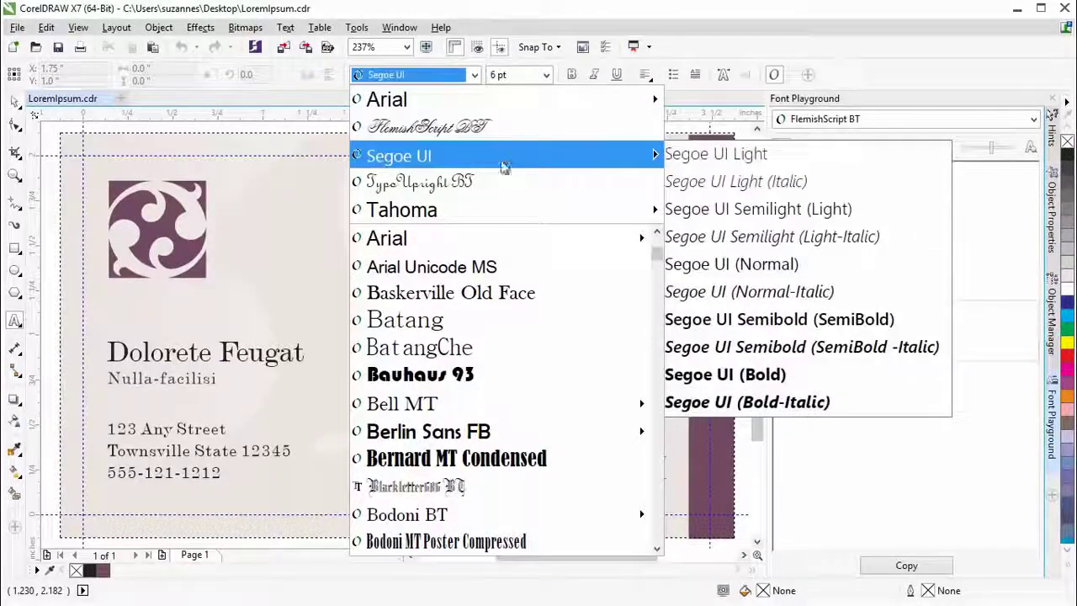
{"action": "mouse_move", "coordinate": [572, 211]}
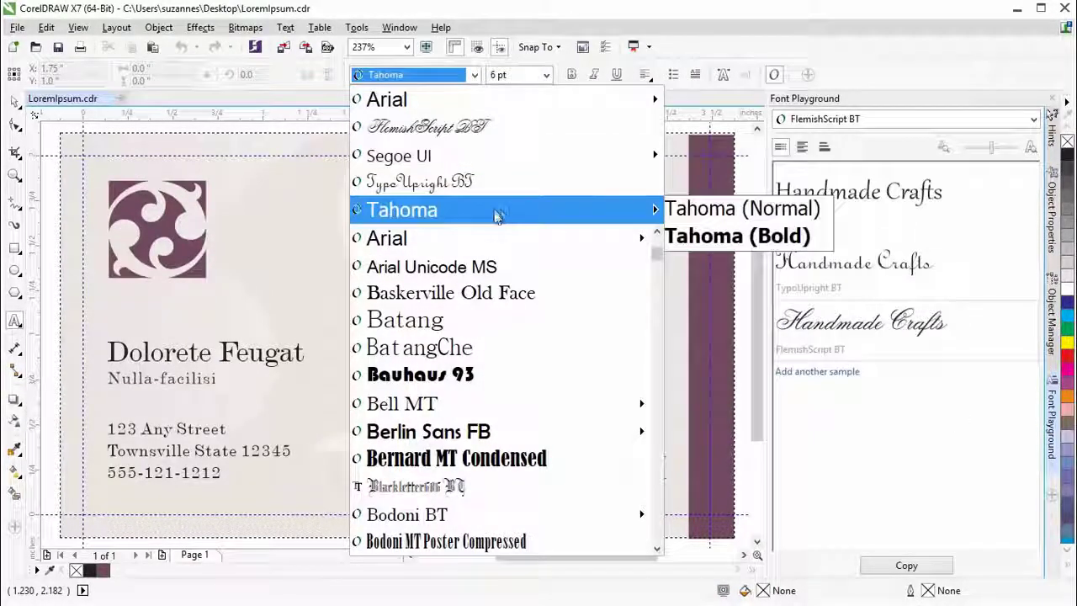
{"action": "left_click", "coordinate": [1033, 125]}
{"action": "mouse_move", "coordinate": [1003, 150]}
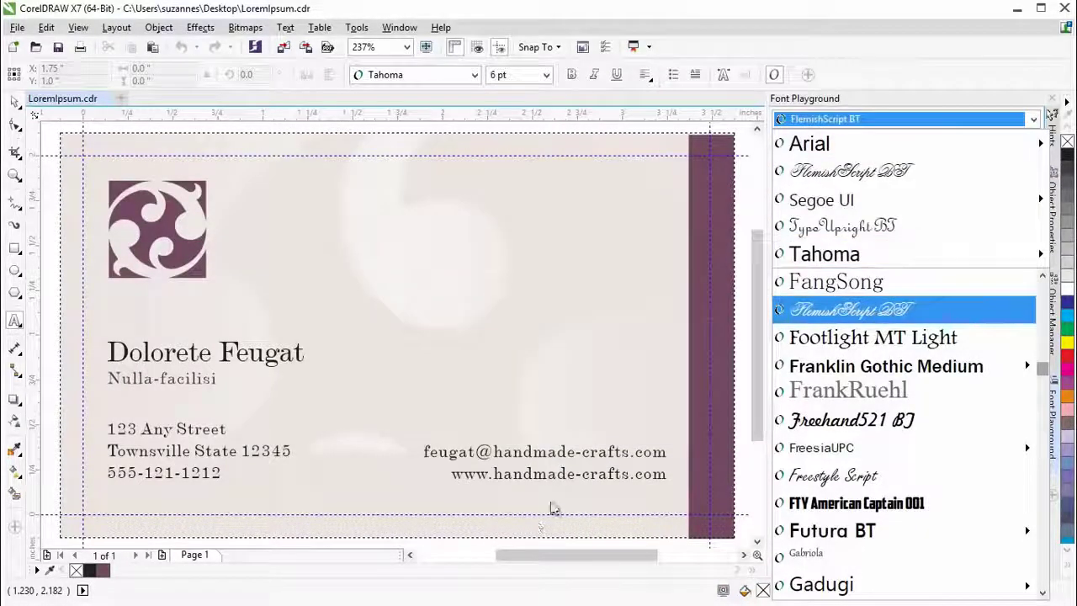
{"action": "left_click", "coordinate": [553, 507]}
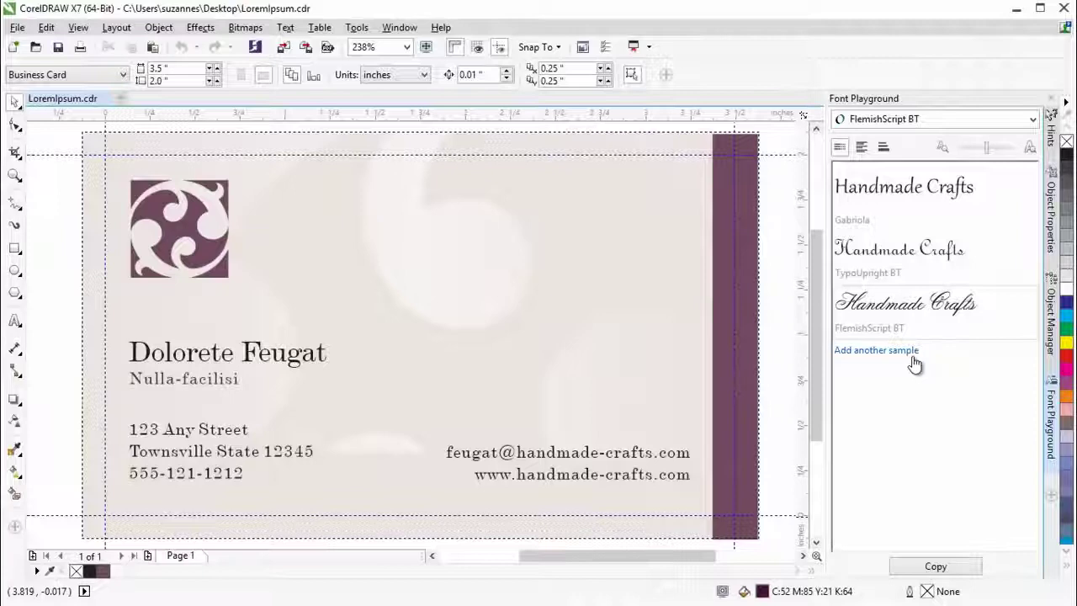
{"action": "left_click", "coordinate": [914, 362]}
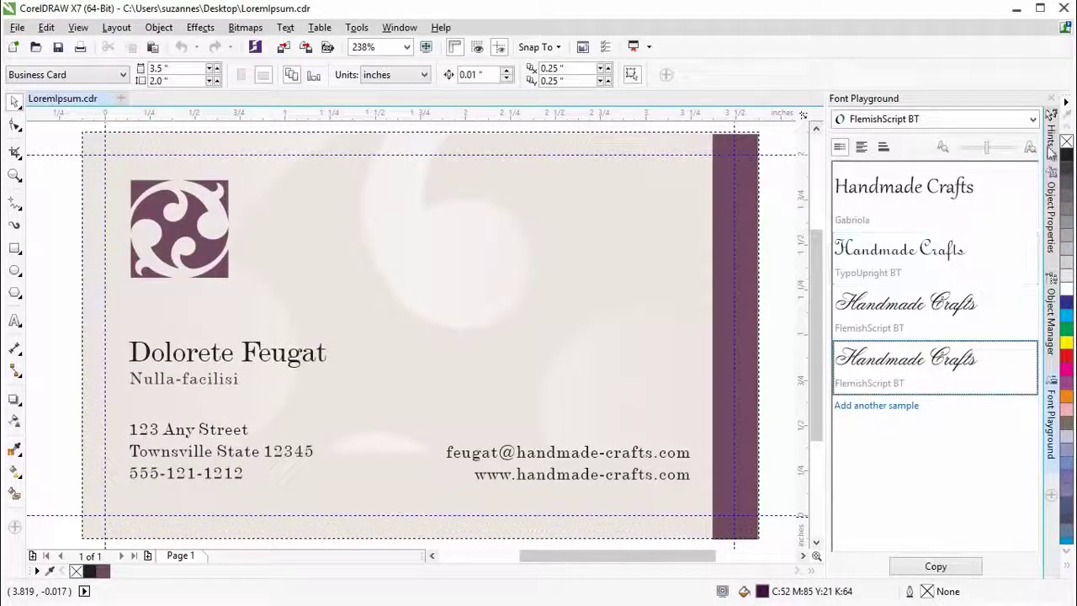
{"action": "left_click", "coordinate": [1038, 123]}
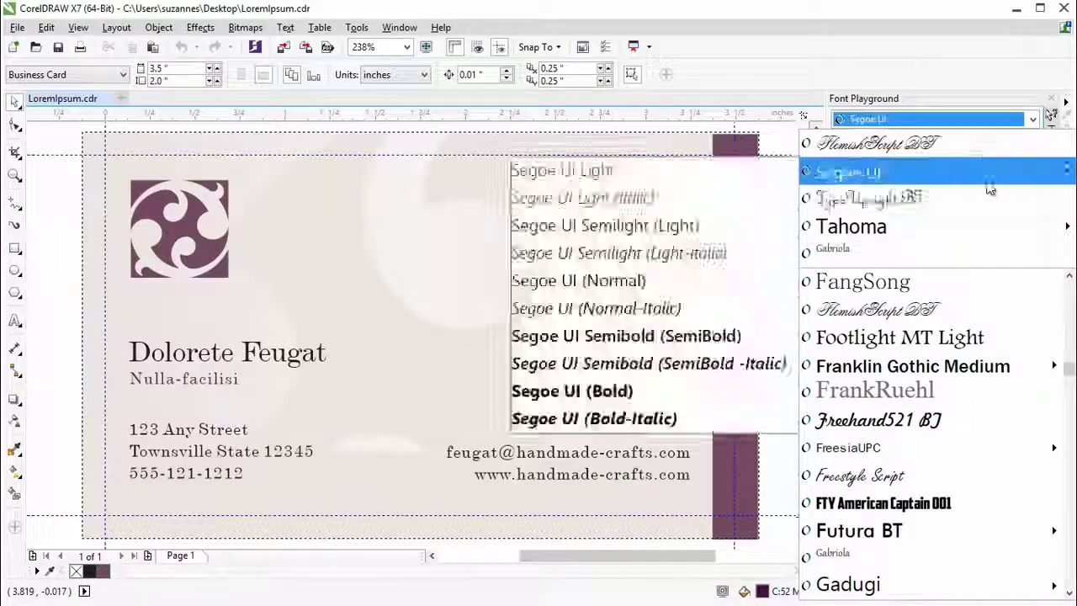
{"action": "left_click", "coordinate": [984, 172]}
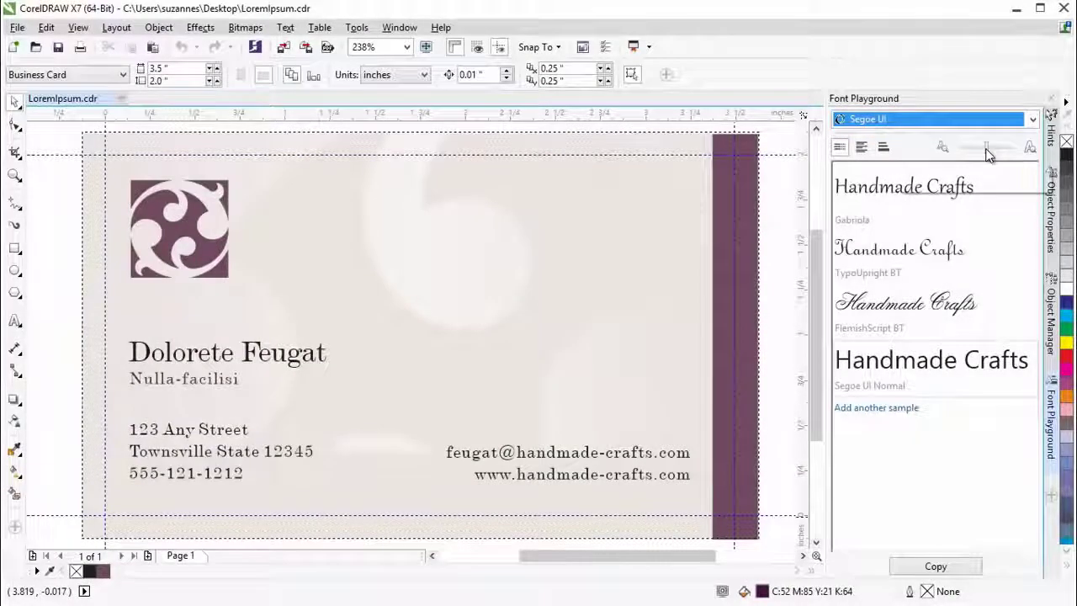
{"action": "left_click_drag", "start_coordinate": [989, 154], "coordinate": [977, 154]}
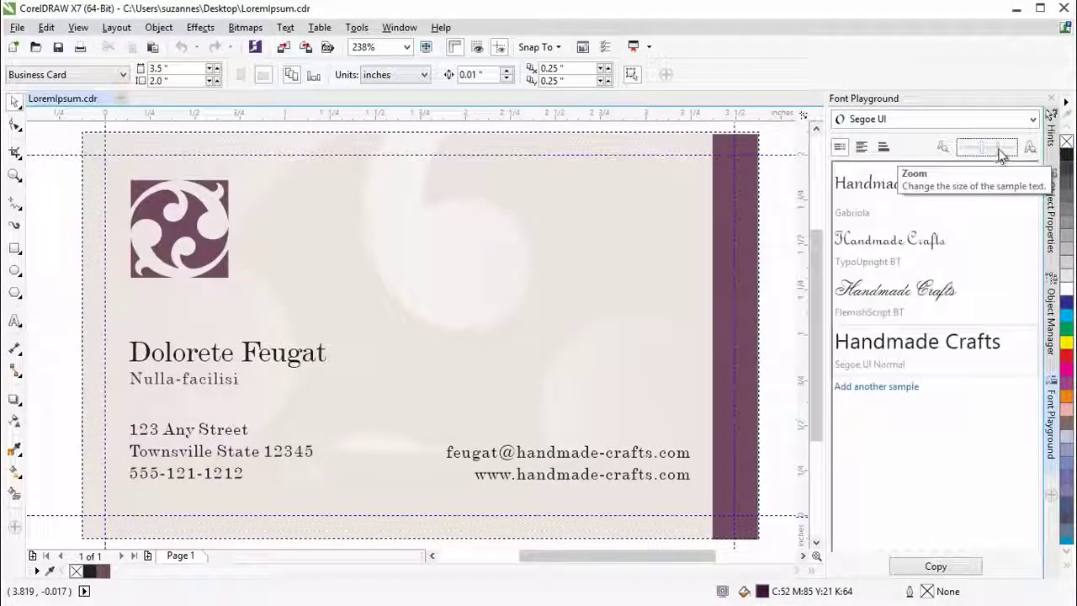
{"action": "left_click", "coordinate": [1001, 155]}
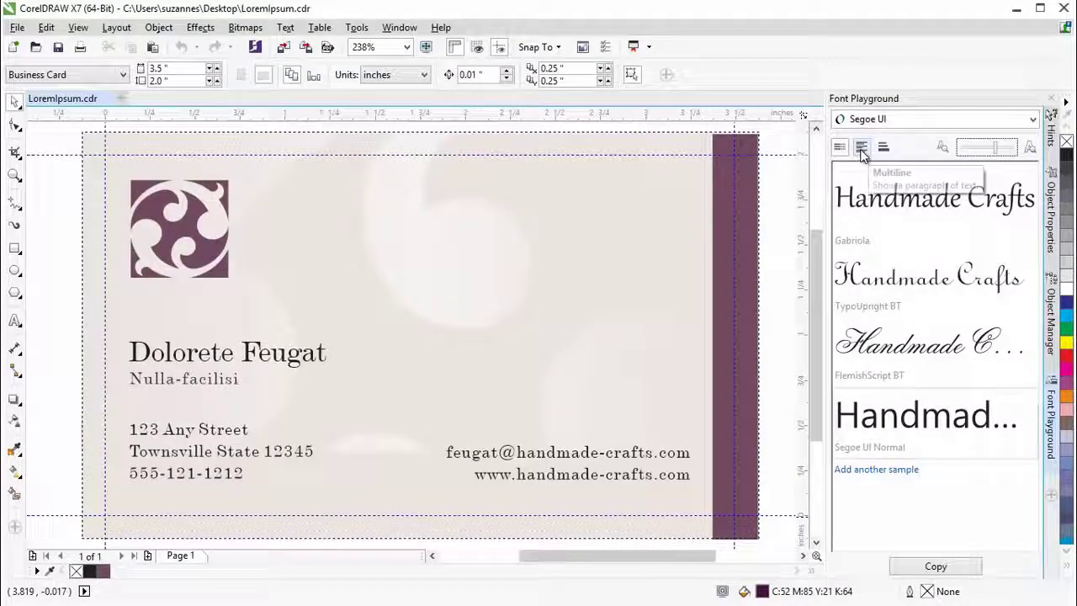
{"action": "left_click", "coordinate": [861, 149]}
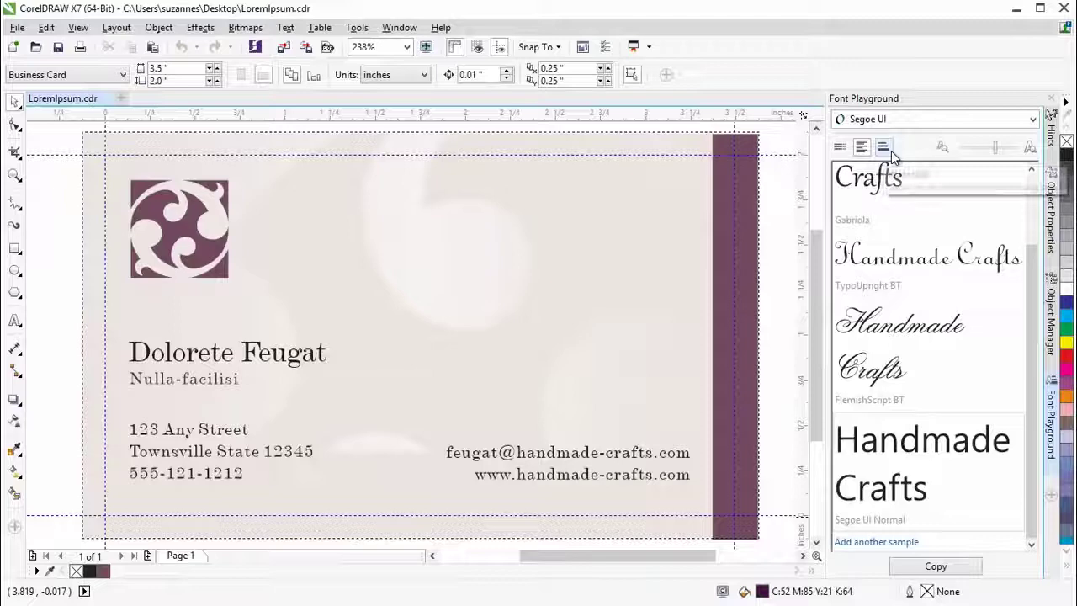
{"action": "left_click", "coordinate": [883, 148]}
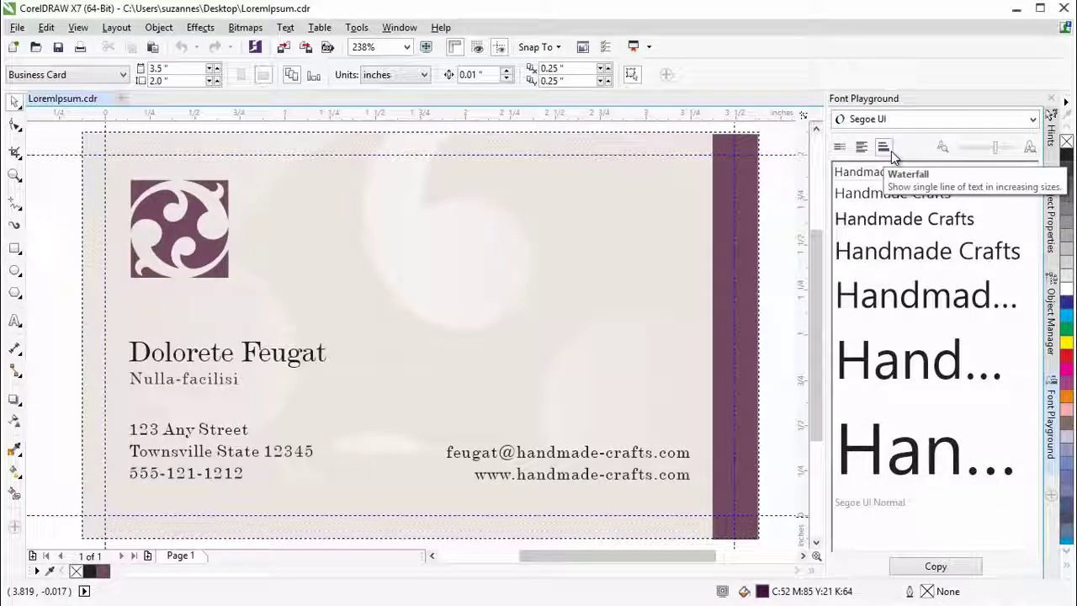
{"action": "left_click", "coordinate": [841, 149]}
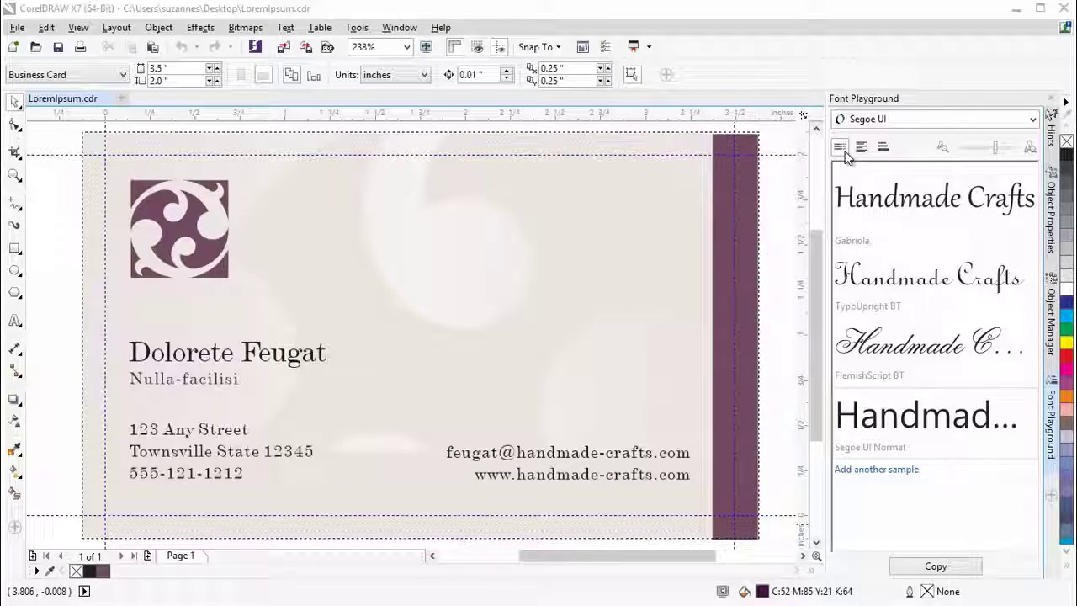
{"action": "left_click", "coordinate": [869, 207]}
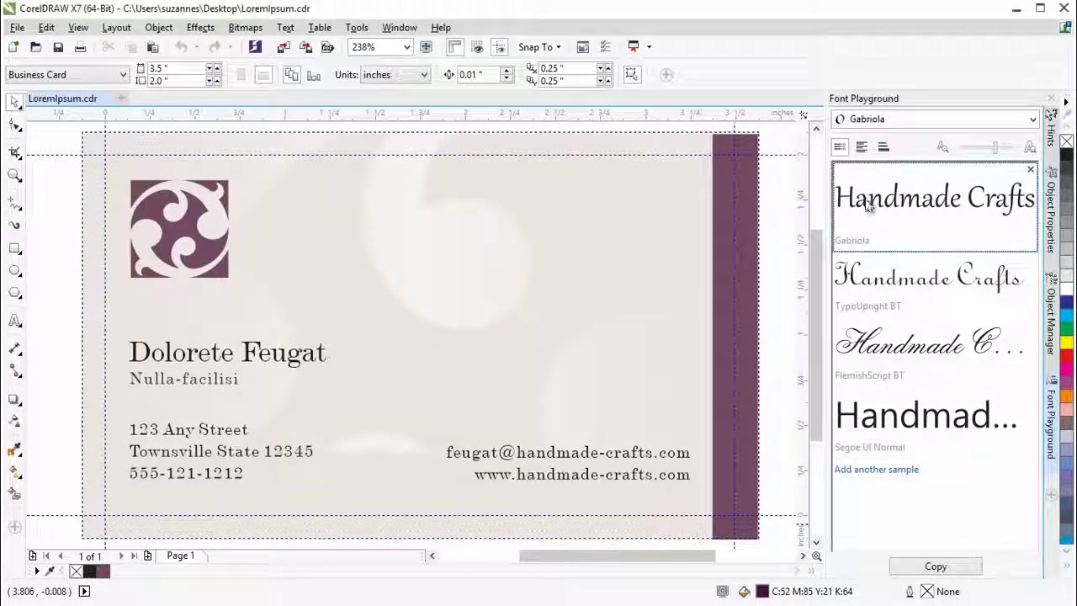
{"action": "left_click", "coordinate": [851, 208]}
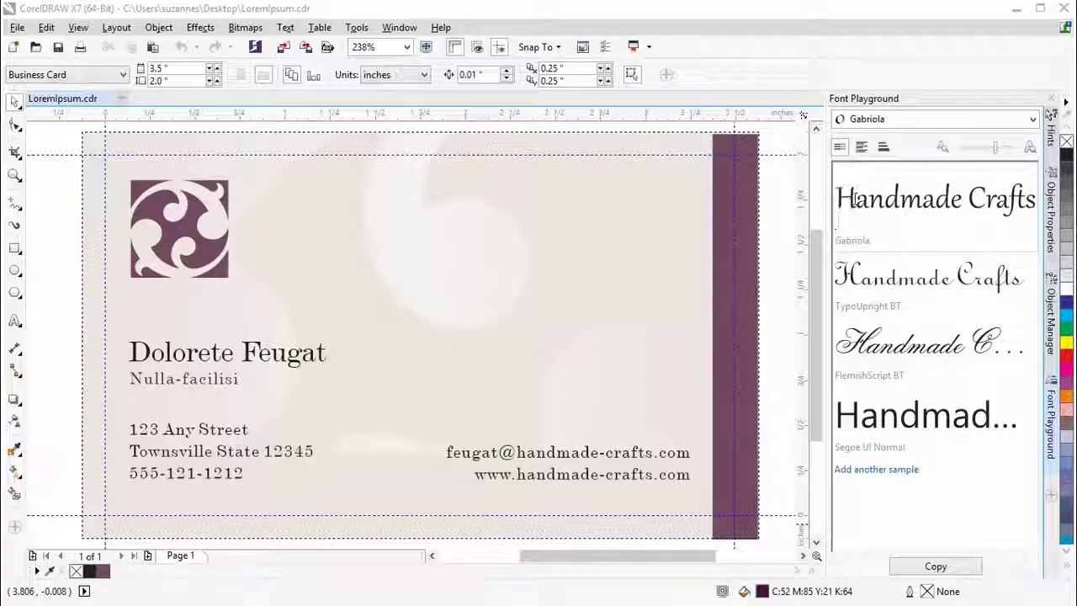
{"action": "left_click_drag", "start_coordinate": [854, 199], "coordinate": [838, 198]}
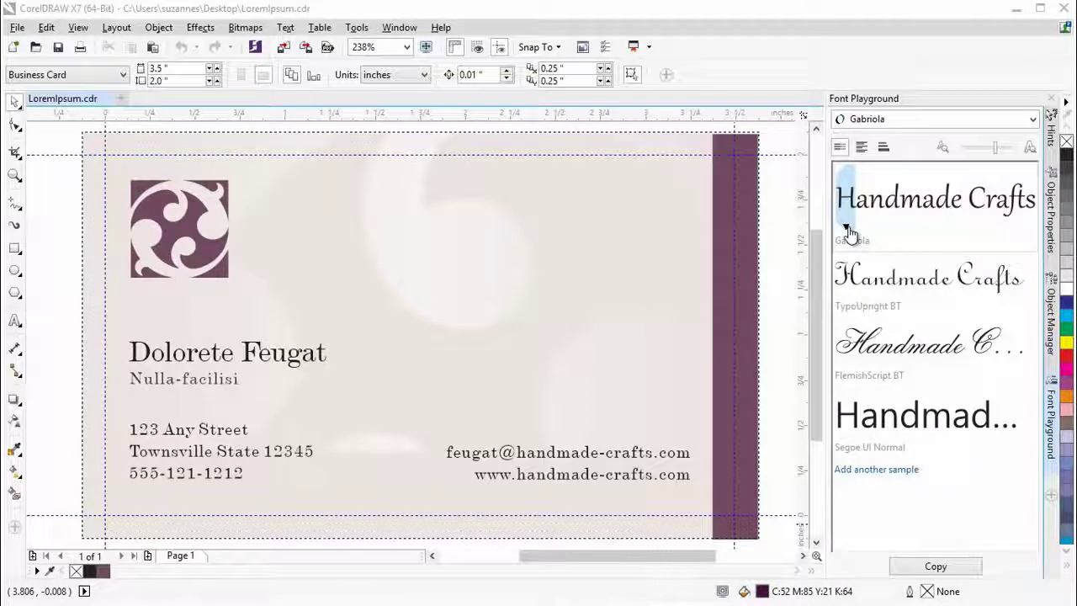
{"action": "left_click", "coordinate": [848, 229]}
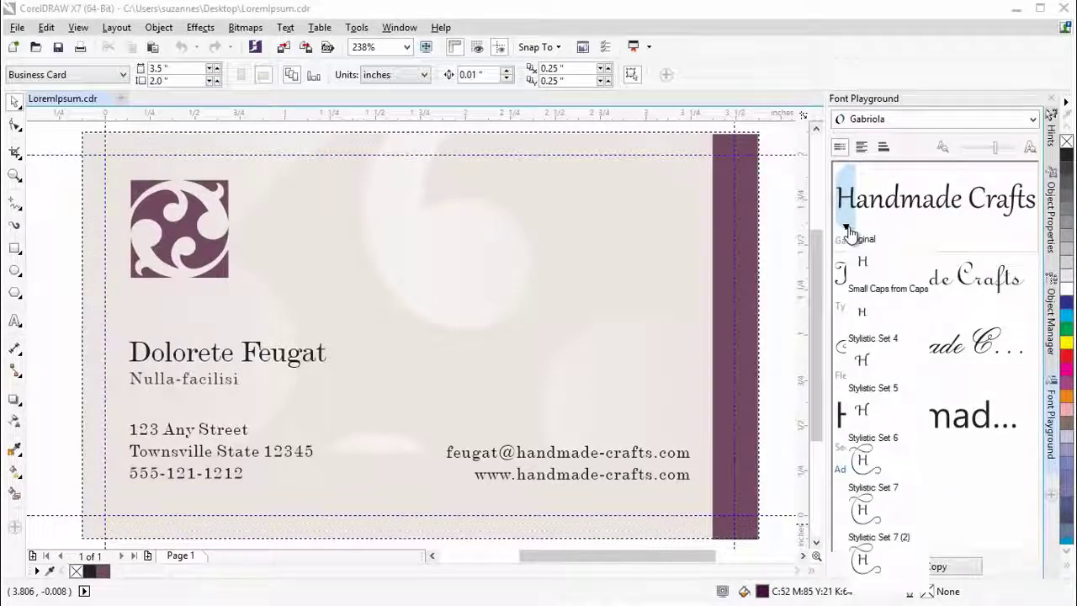
{"action": "left_click", "coordinate": [871, 465]}
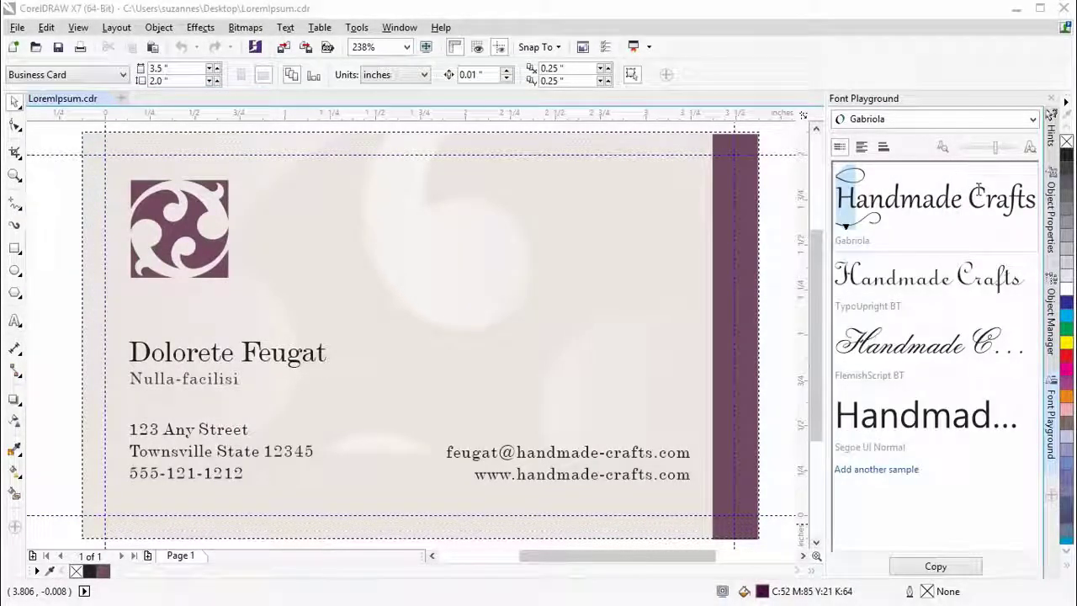
{"action": "left_click_drag", "start_coordinate": [966, 197], "coordinate": [989, 198]}
{"action": "left_click", "coordinate": [976, 230]}
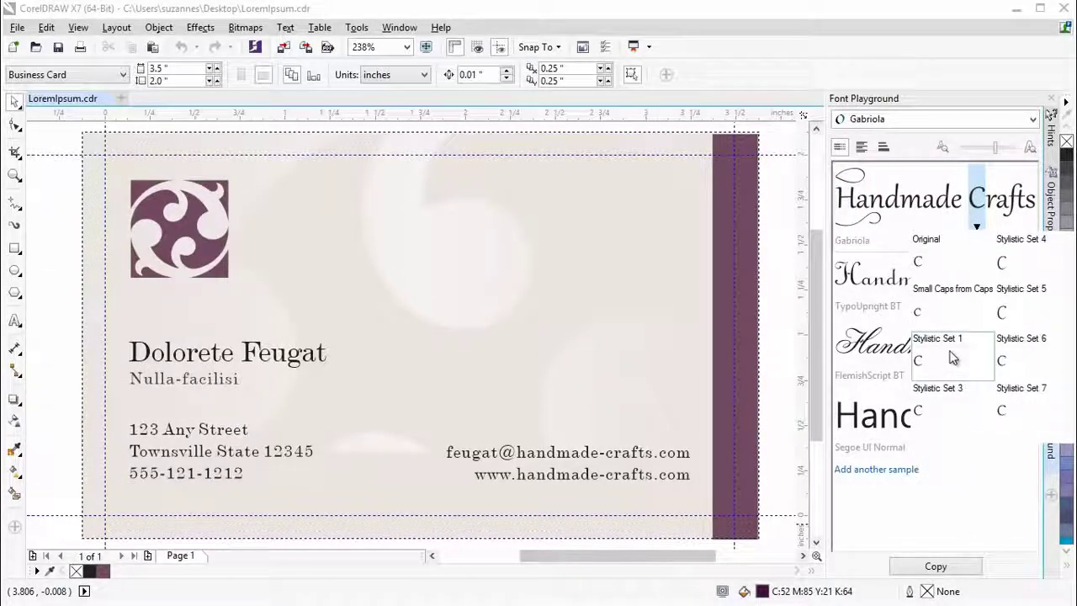
{"action": "left_click", "coordinate": [1007, 268]}
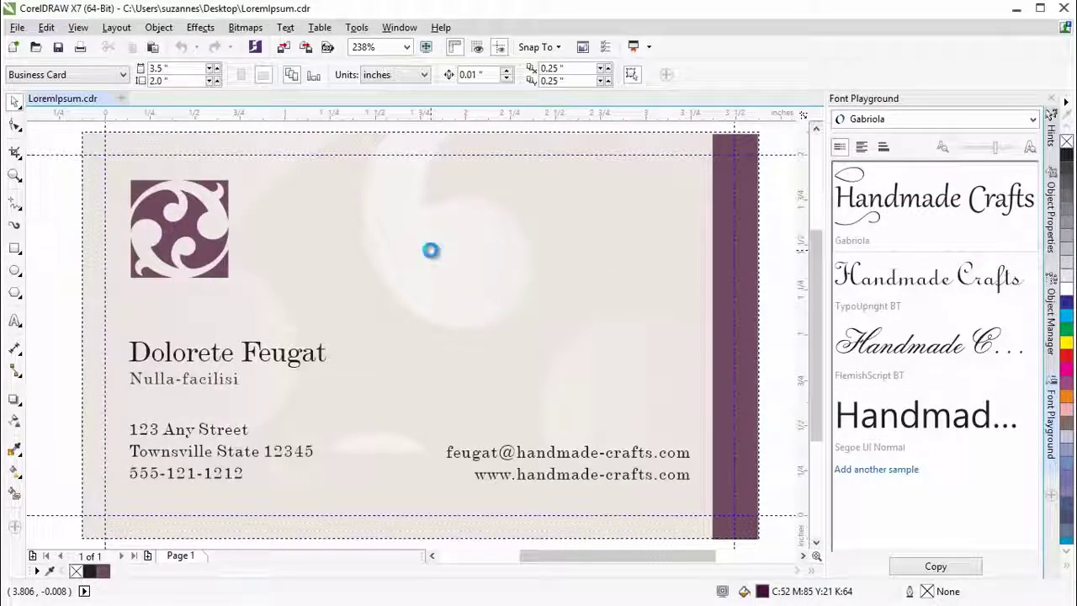
{"action": "left_click_drag", "start_coordinate": [430, 250], "coordinate": [430, 250]}
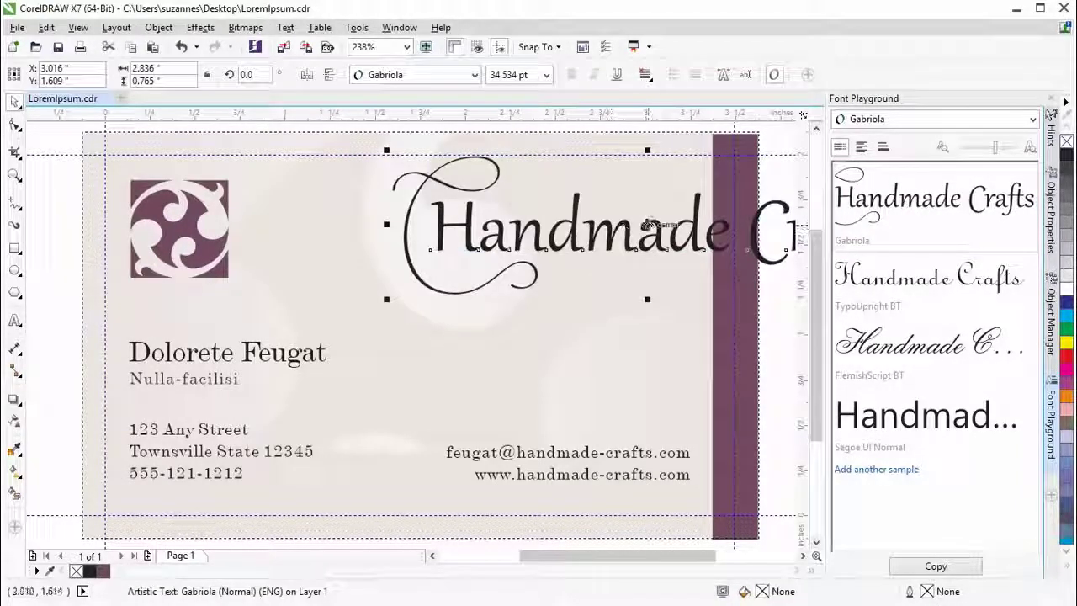
{"action": "left_click_drag", "start_coordinate": [647, 226], "coordinate": [504, 242]}
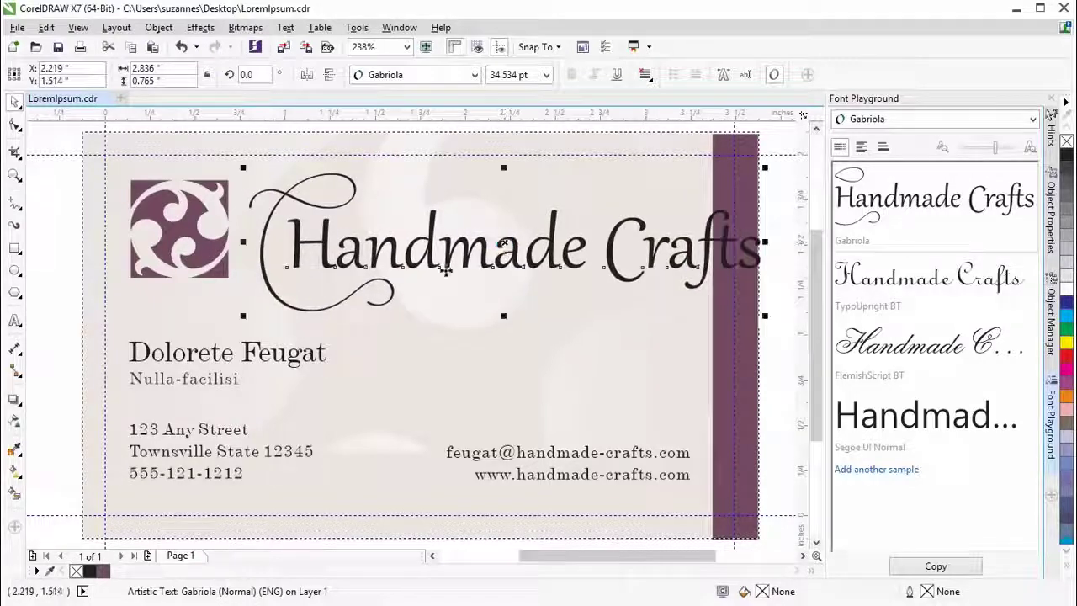
{"action": "left_click_drag", "start_coordinate": [243, 316], "coordinate": [303, 300]}
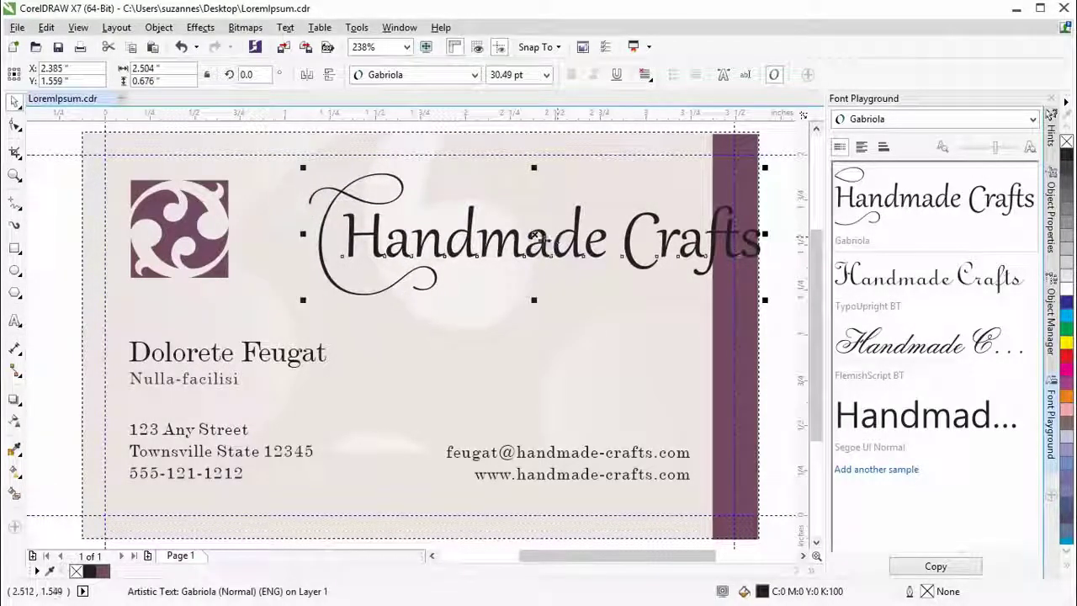
{"action": "left_click_drag", "start_coordinate": [535, 238], "coordinate": [473, 242]}
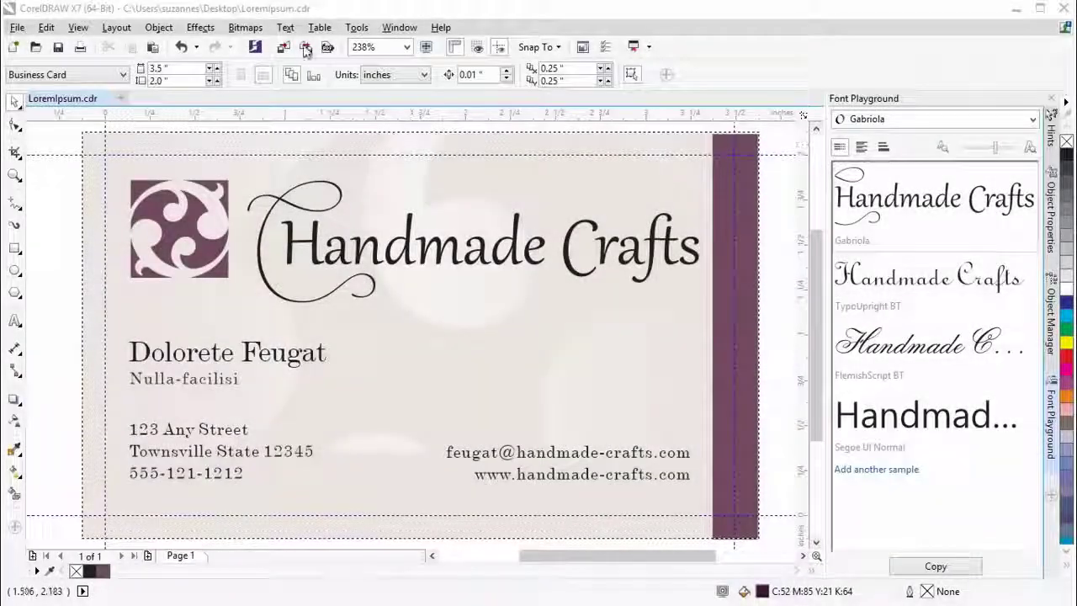
{"action": "left_click", "coordinate": [285, 26]}
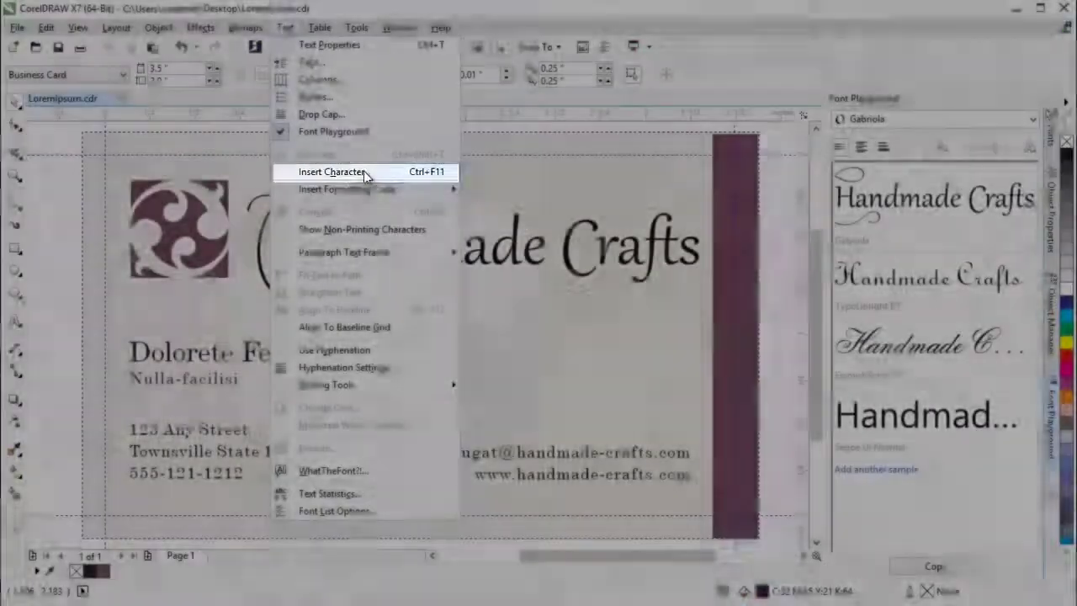
{"action": "left_click", "coordinate": [362, 170]}
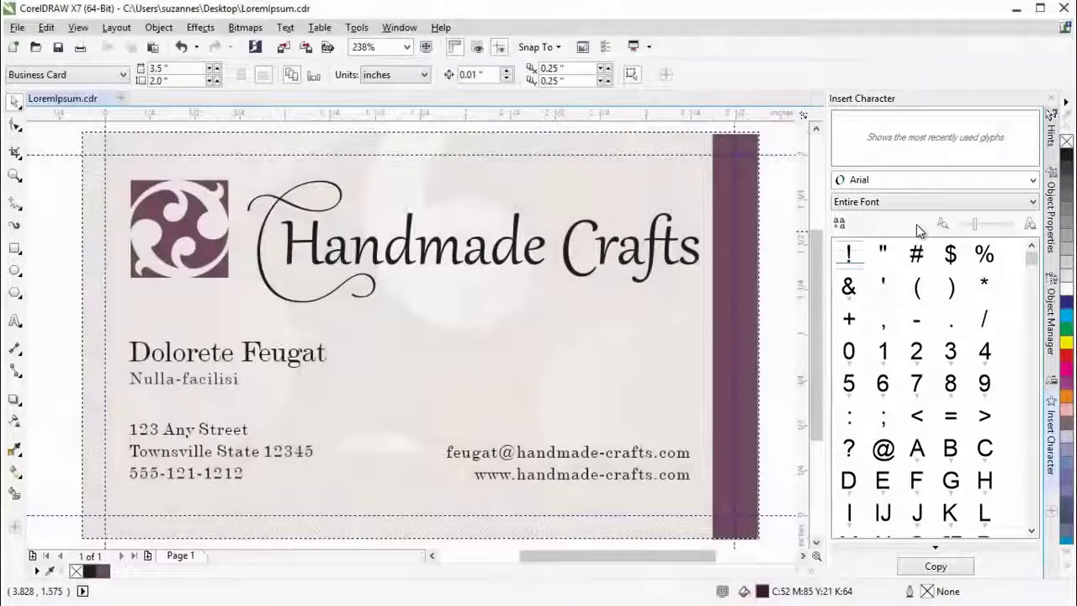
{"action": "left_click", "coordinate": [321, 362]}
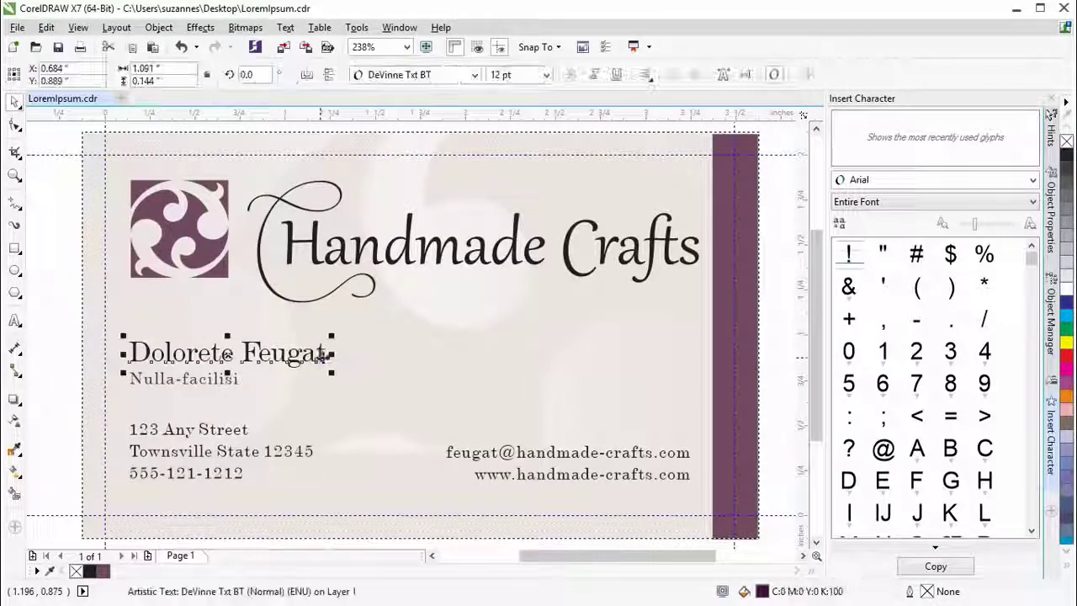
{"action": "left_click", "coordinate": [1033, 180]}
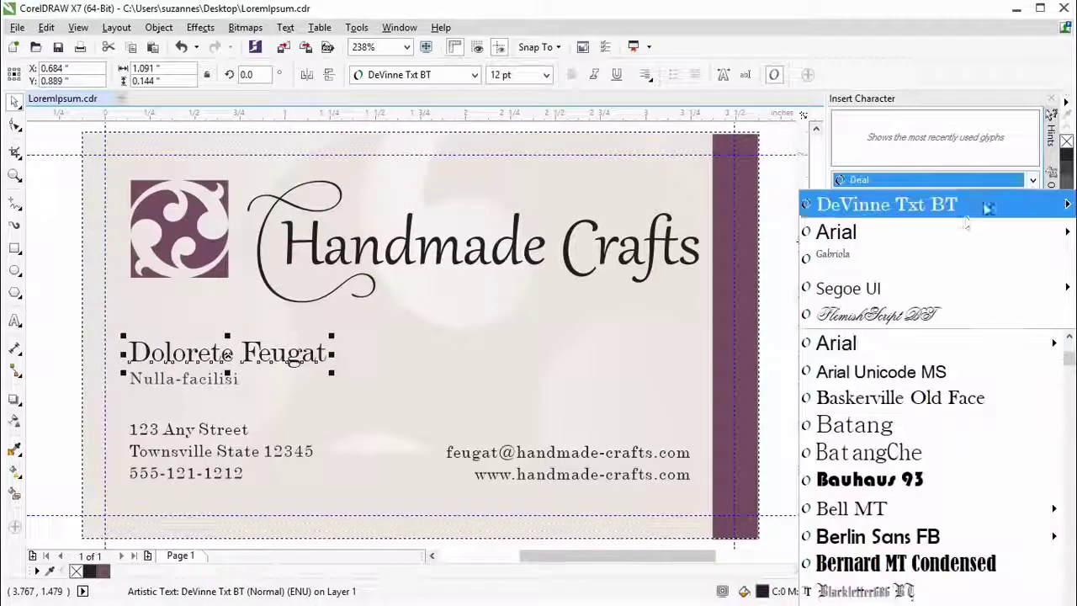
{"action": "left_click", "coordinate": [891, 202]}
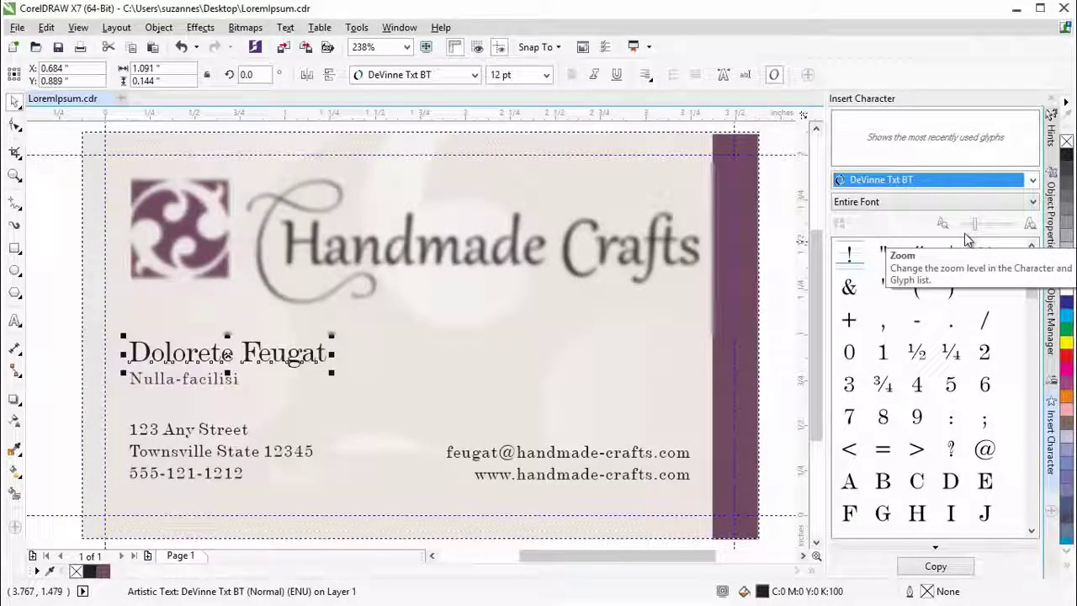
{"action": "left_click", "coordinate": [1033, 203]}
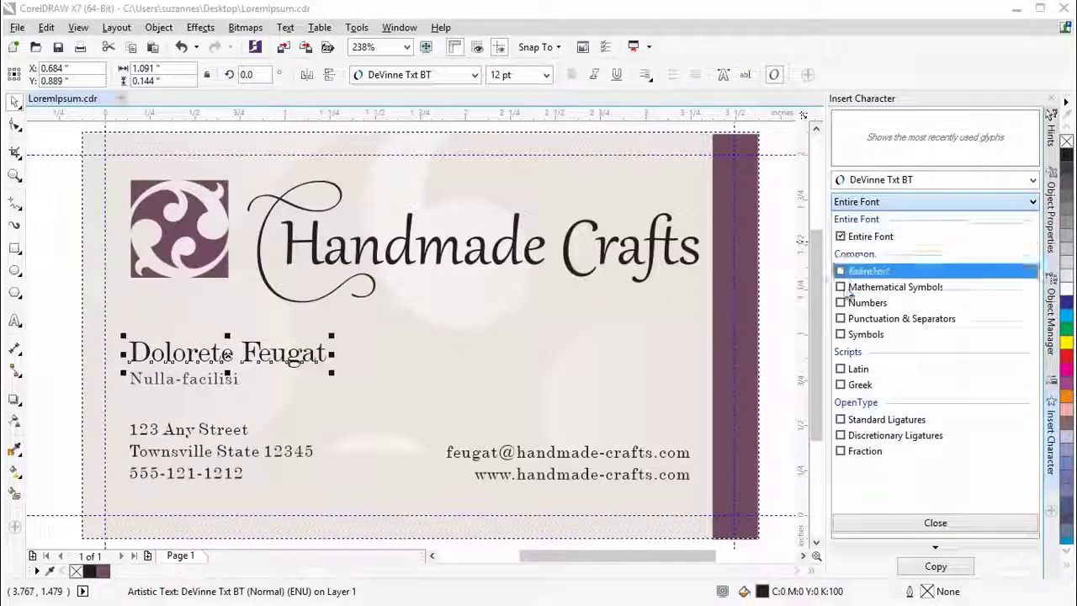
{"action": "left_click", "coordinate": [839, 371]}
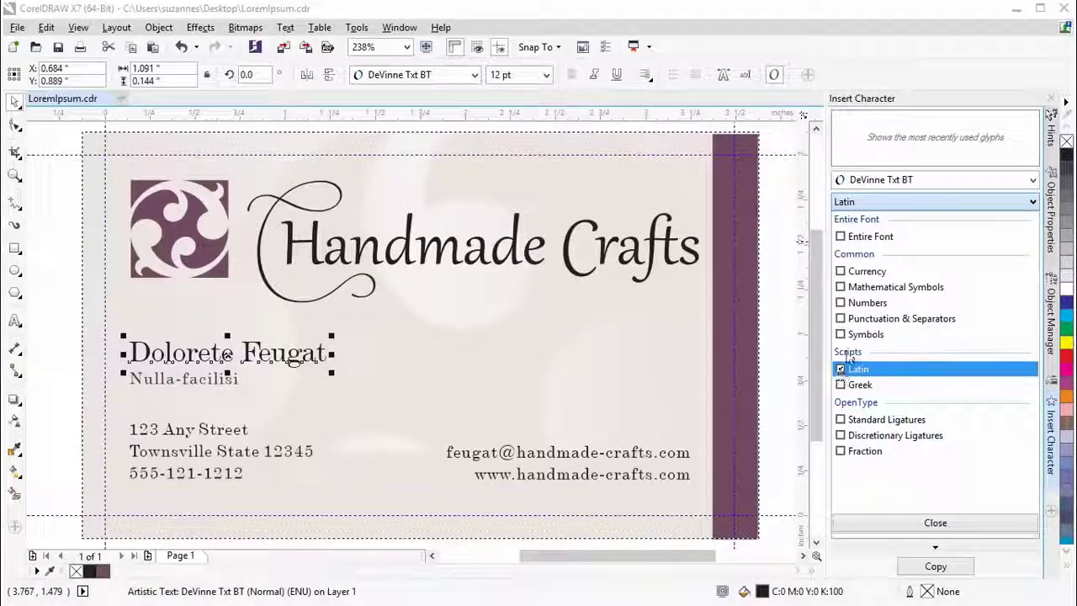
{"action": "left_click", "coordinate": [840, 334]}
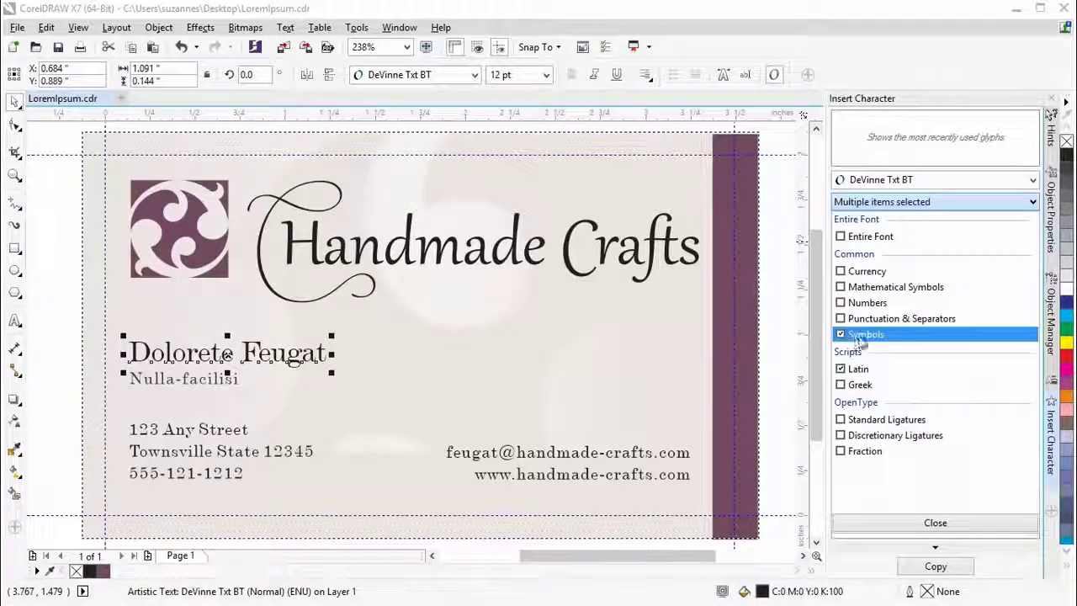
{"action": "left_click", "coordinate": [1028, 201]}
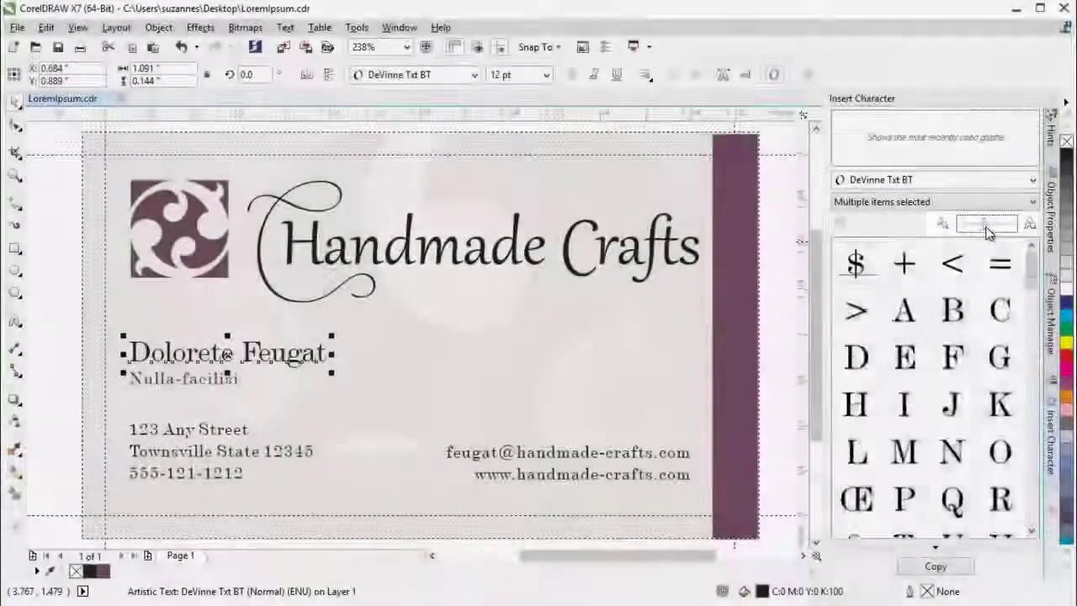
{"action": "left_click_drag", "start_coordinate": [975, 226], "coordinate": [985, 234]}
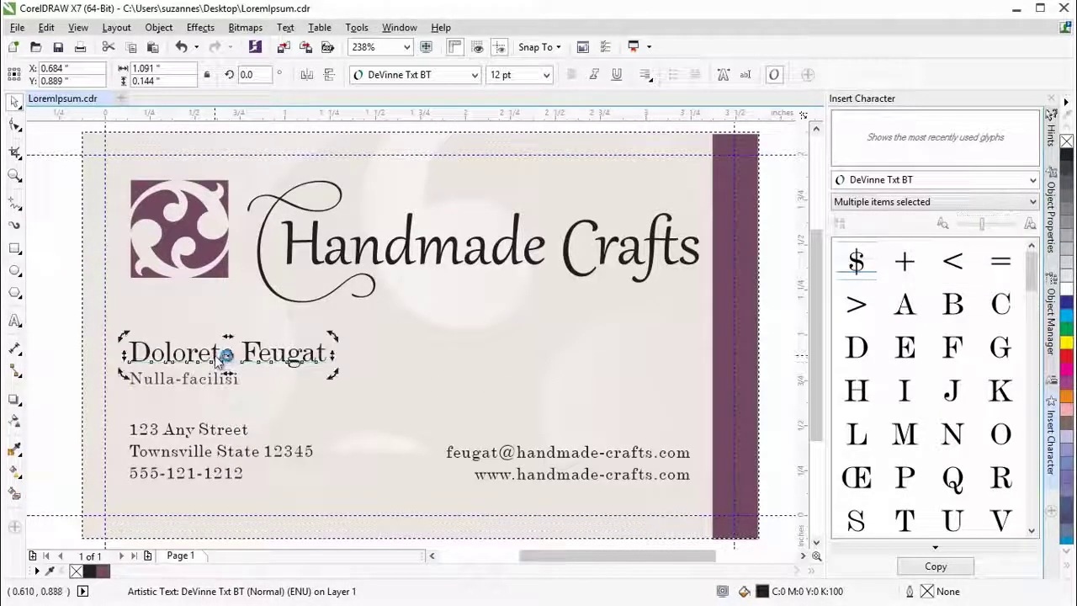
{"action": "double_click", "coordinate": [219, 359]}
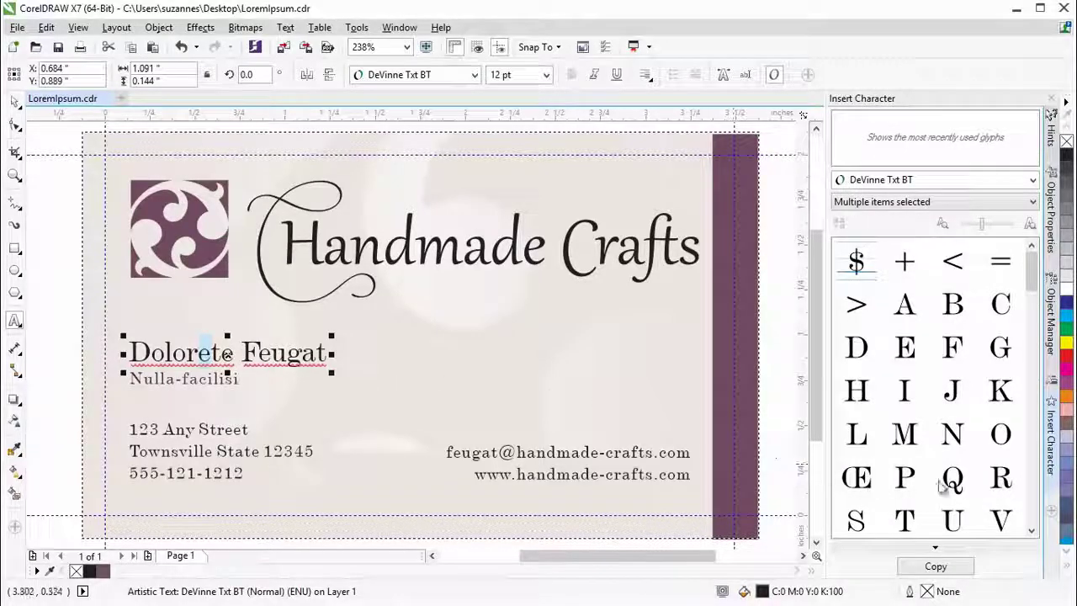
{"action": "left_click_drag", "start_coordinate": [1031, 279], "coordinate": [1027, 429]}
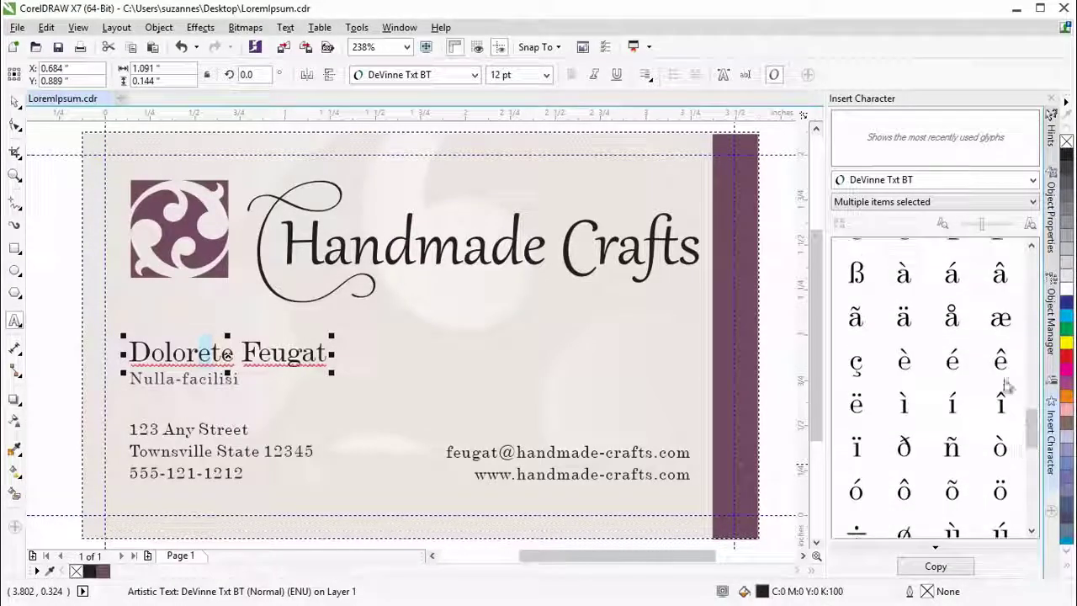
{"action": "left_click", "coordinate": [1003, 371]}
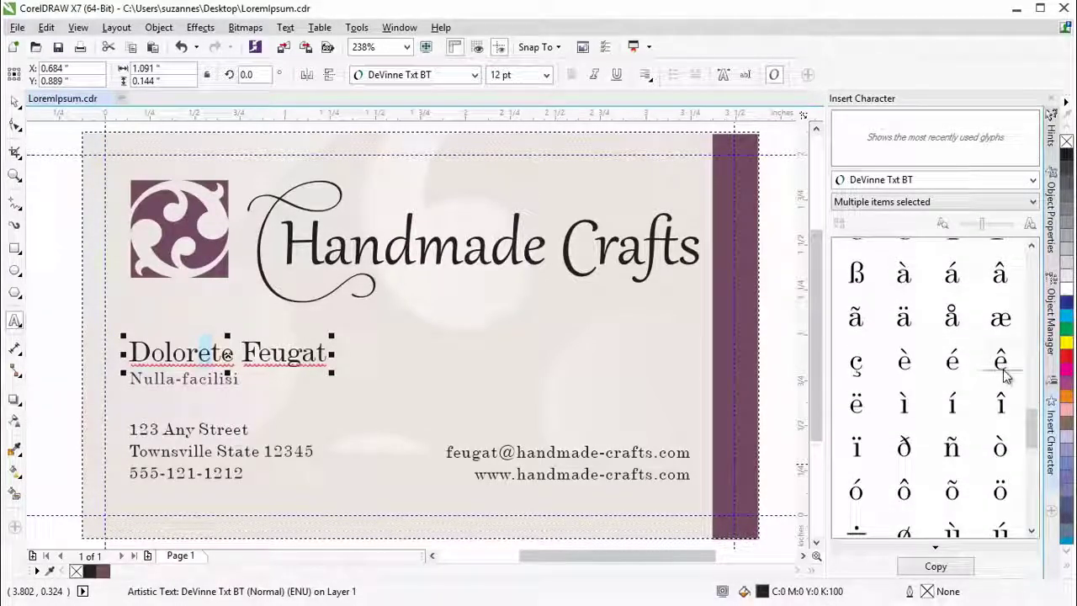
{"action": "left_click", "coordinate": [935, 550]}
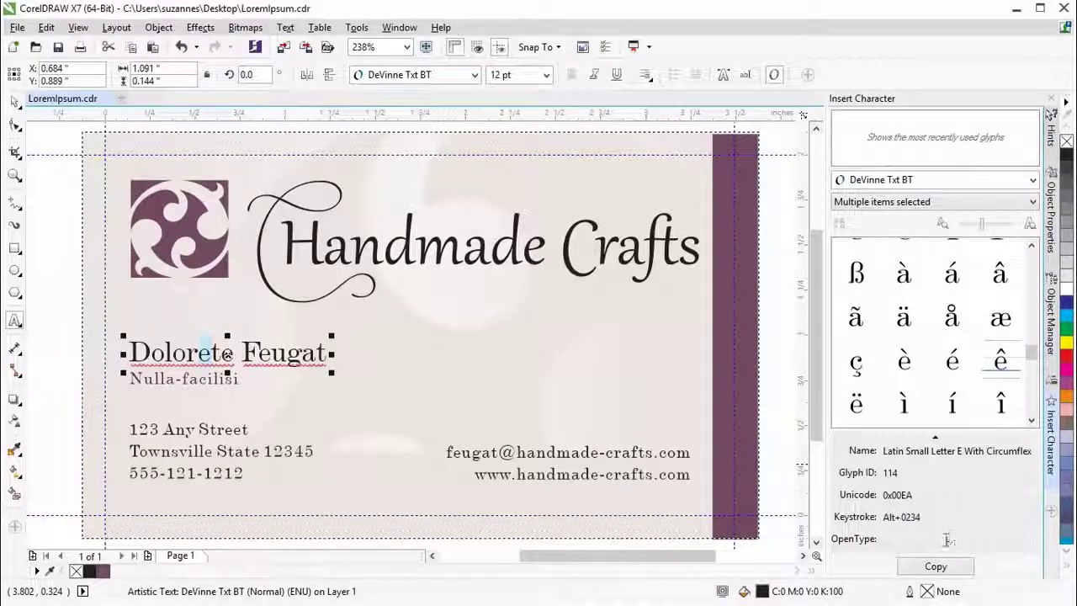
{"action": "left_click", "coordinate": [934, 569]}
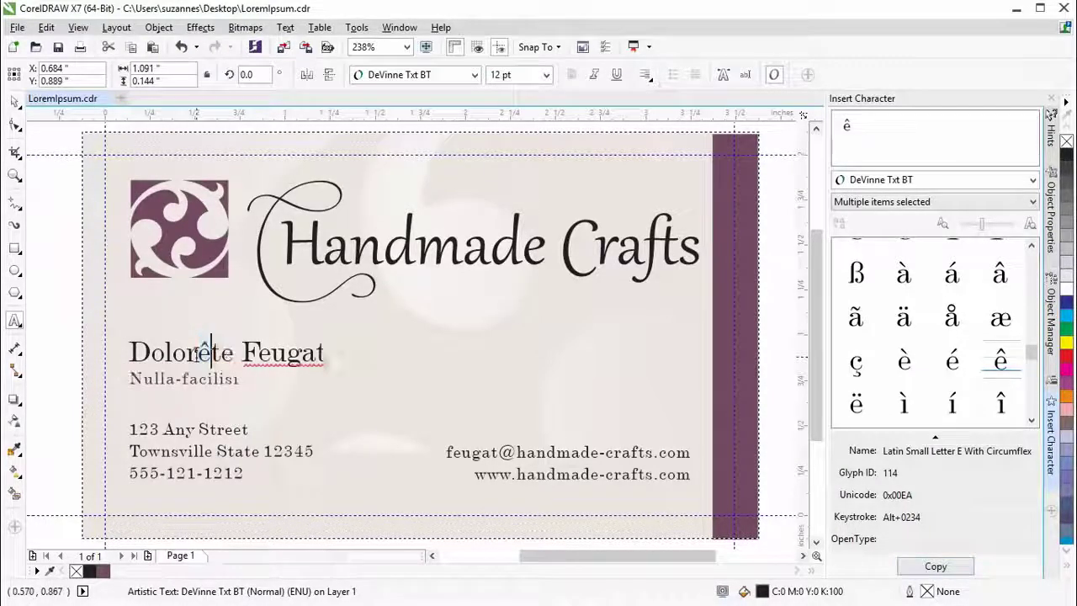
{"action": "key", "text": "ctrl+v"}
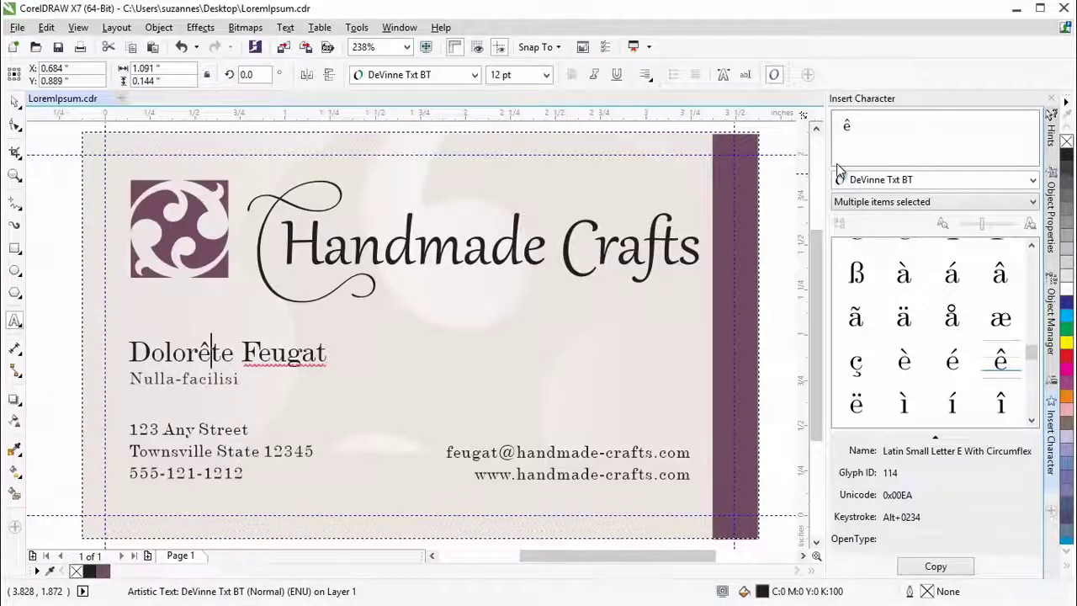
{"action": "key", "text": "ctrl+space"}
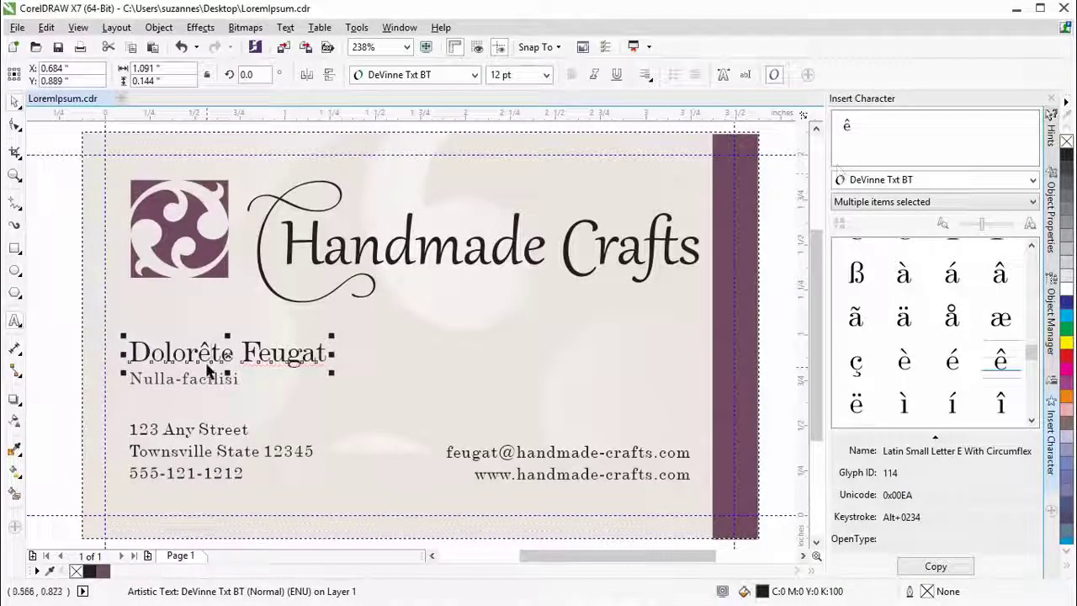
{"action": "left_click", "coordinate": [18, 28]}
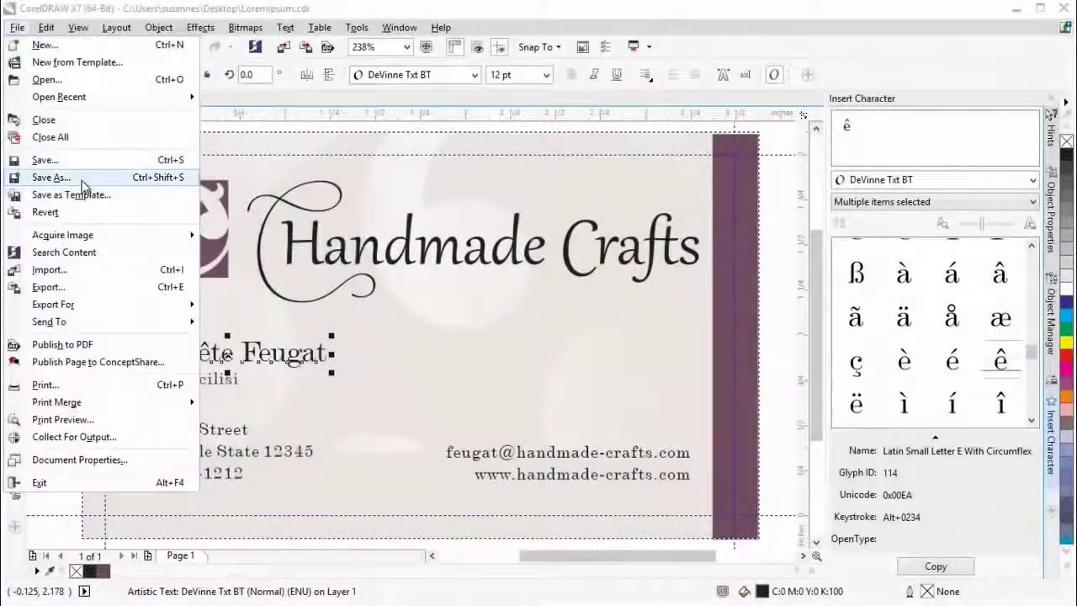
{"action": "left_click", "coordinate": [80, 179]}
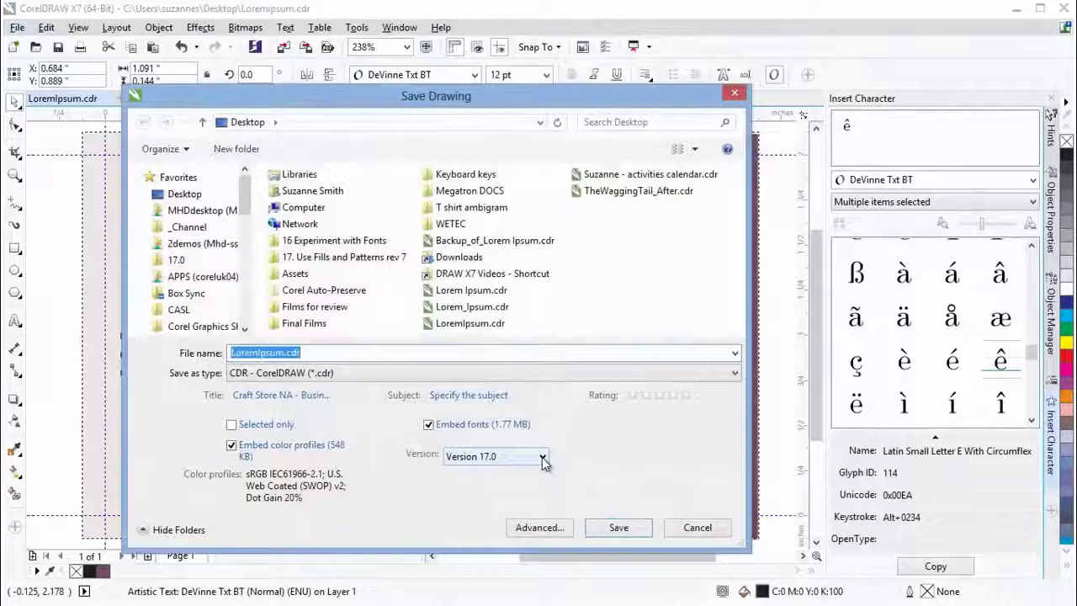